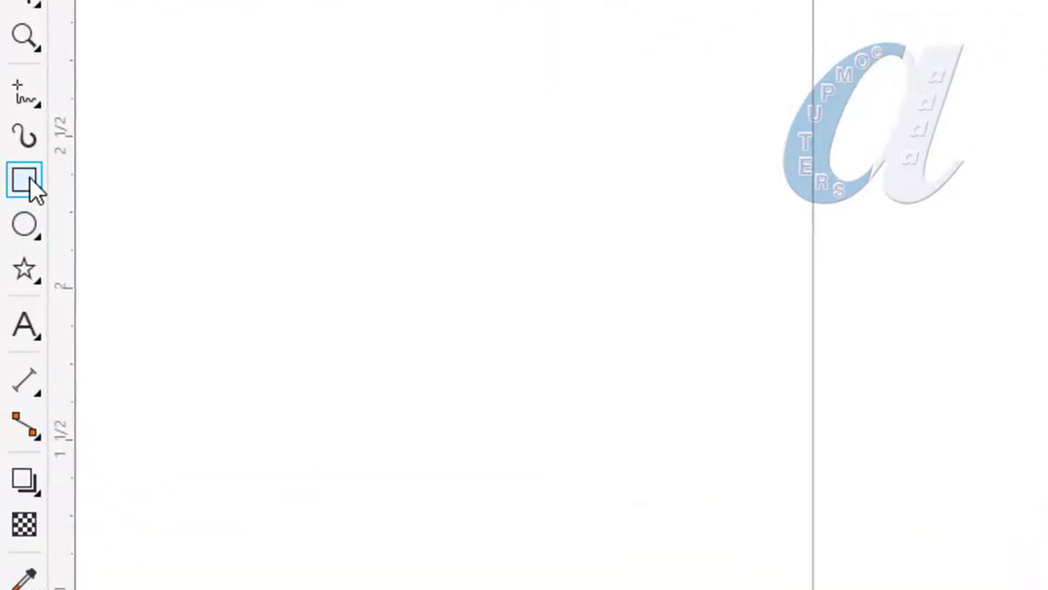
# Step: Draw a five-pointed star about 0.84 by 0.88 inches on the page
pyautogui.click(38, 279)
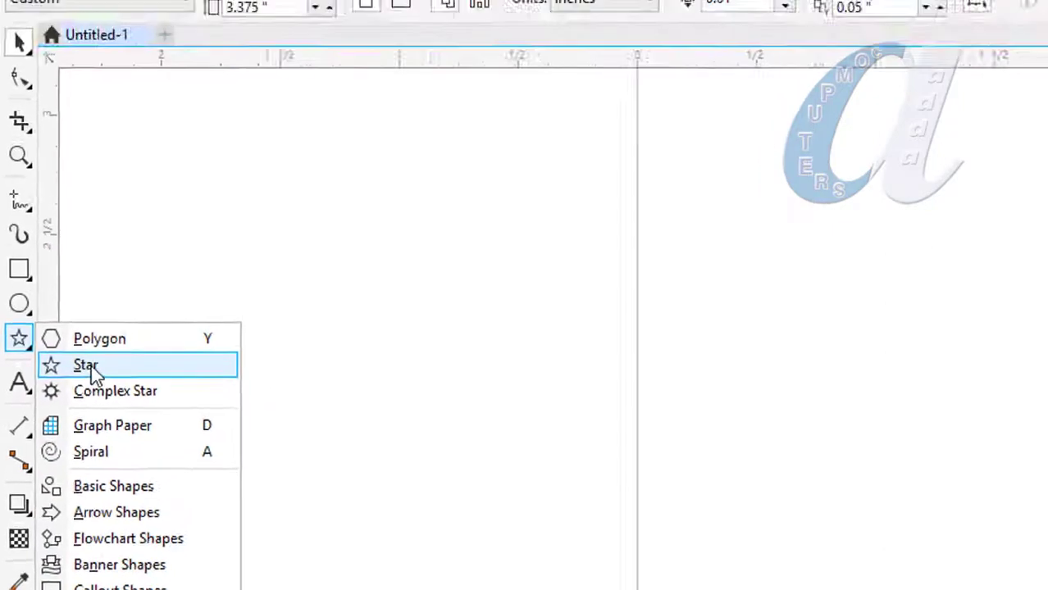
pyautogui.click(114, 305)
pyautogui.moveTo(890, 120); pyautogui.dragTo(970, 214)
pyautogui.moveTo(695, 421); pyautogui.dragTo(756, 466)
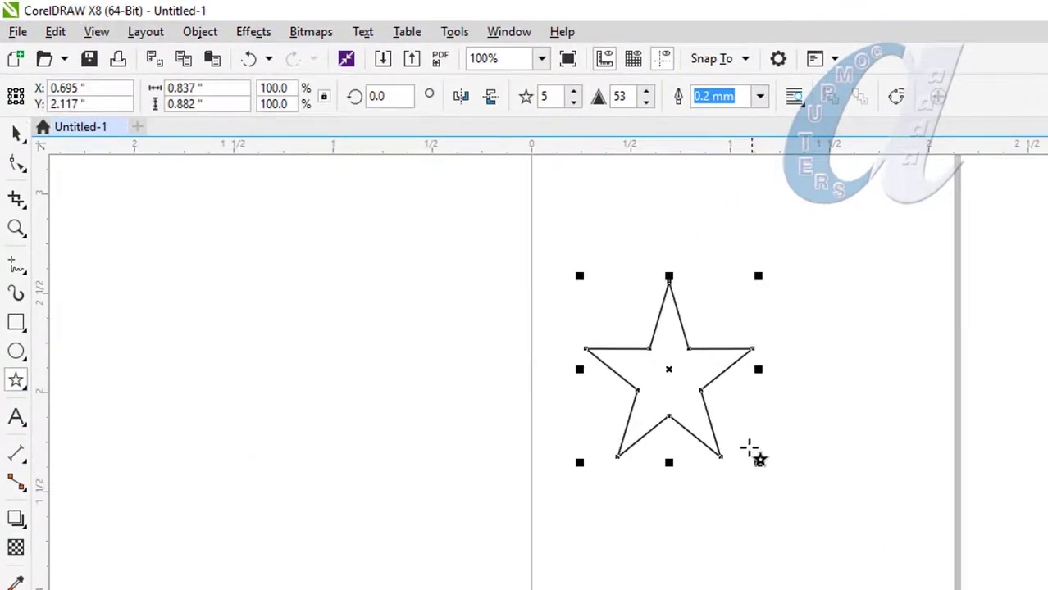
# Step: Set the star's number of points to 7
pyautogui.click(574, 92)
pyautogui.click(574, 92)
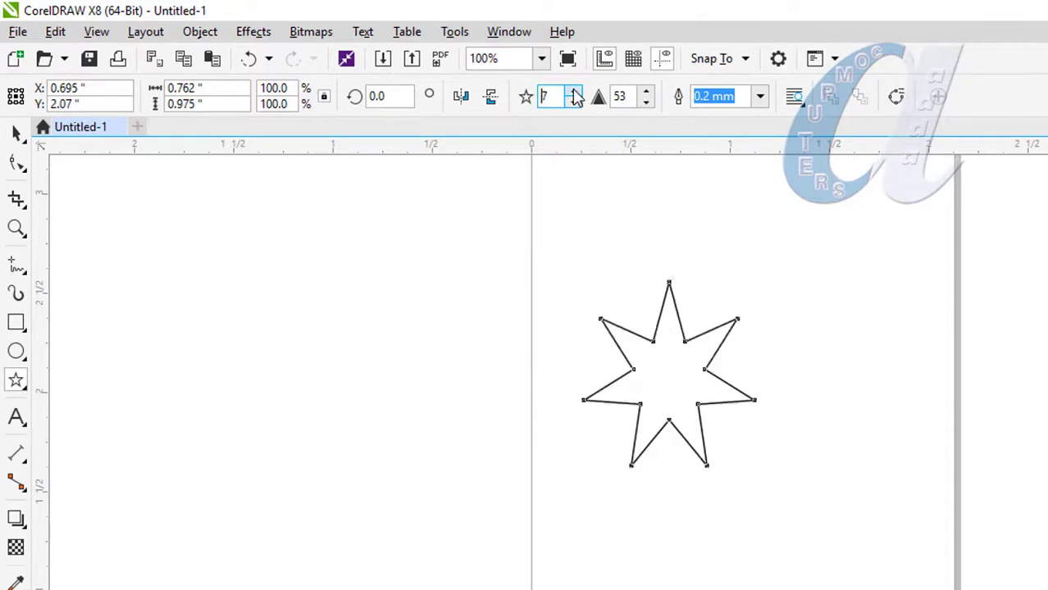
pyautogui.click(574, 92)
pyautogui.click(573, 91)
pyautogui.click(574, 92)
pyautogui.click(574, 101)
pyautogui.click(574, 101)
pyautogui.click(574, 101)
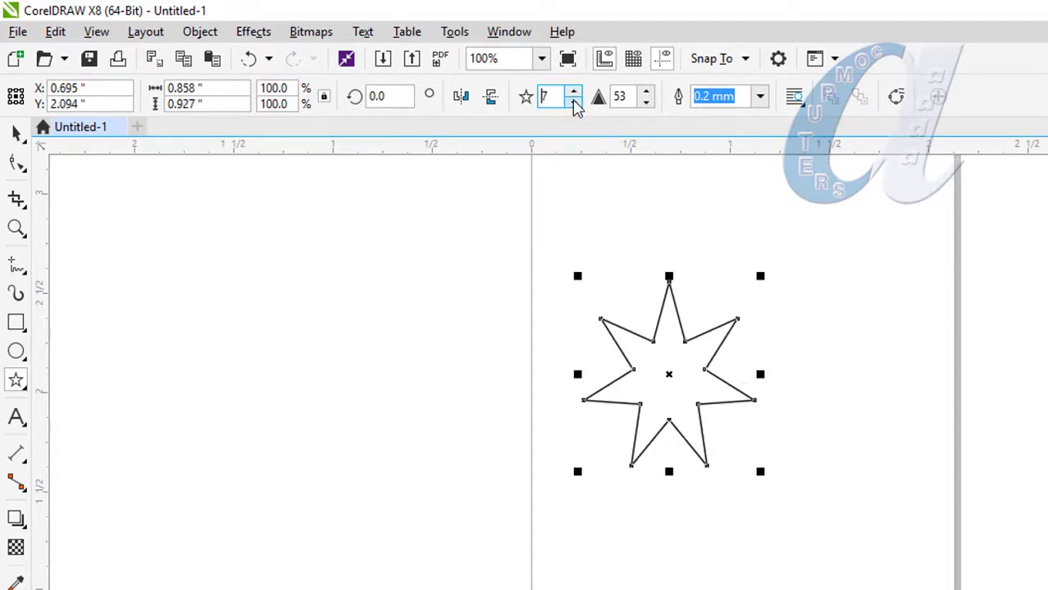
# Step: Set the seven-pointed star's sharpness to 59
pyautogui.click(649, 92)
pyautogui.click(648, 92)
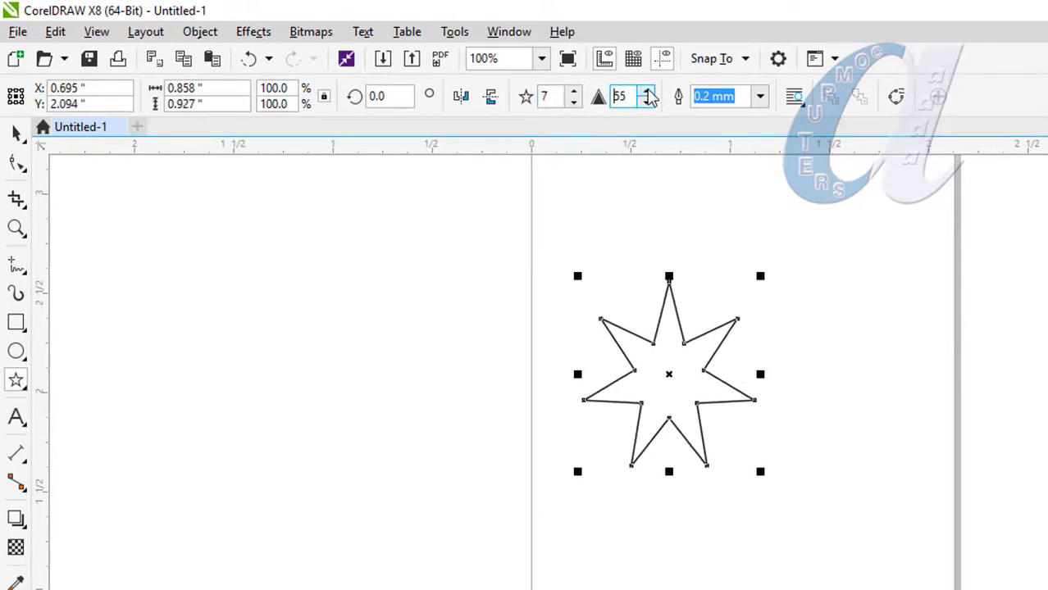
pyautogui.click(649, 92)
pyautogui.click(648, 92)
pyautogui.click(648, 92)
pyautogui.click(648, 92)
pyautogui.click(649, 92)
pyautogui.click(648, 91)
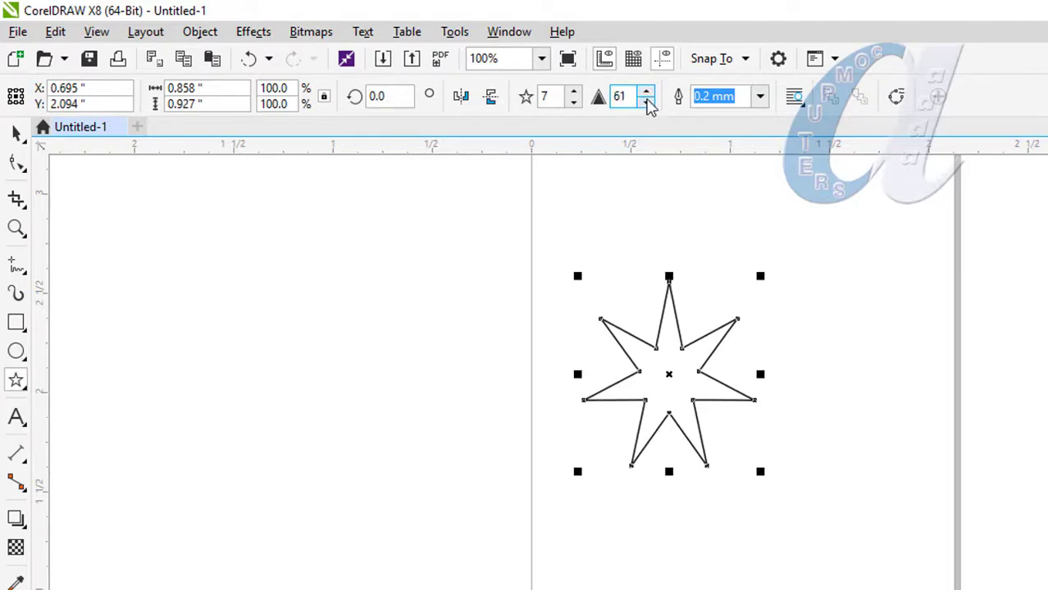
pyautogui.click(649, 102)
pyautogui.click(648, 102)
# Step: Format the star with a 2.0 mm blue outline (C:100 M:100 Y:0 K:0) and a green fill
pyautogui.click(760, 96)
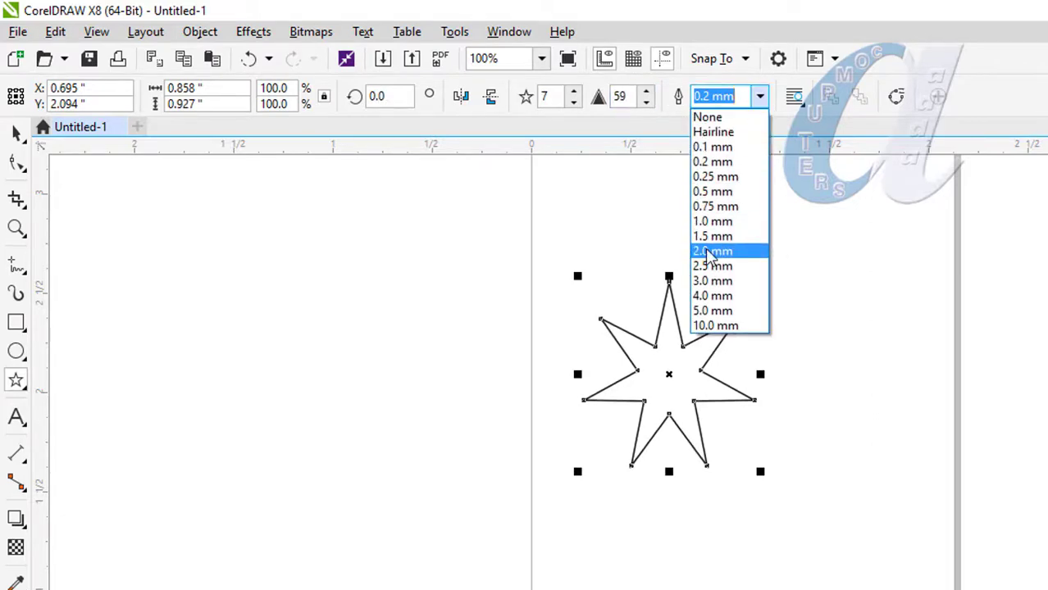
pyautogui.click(712, 251)
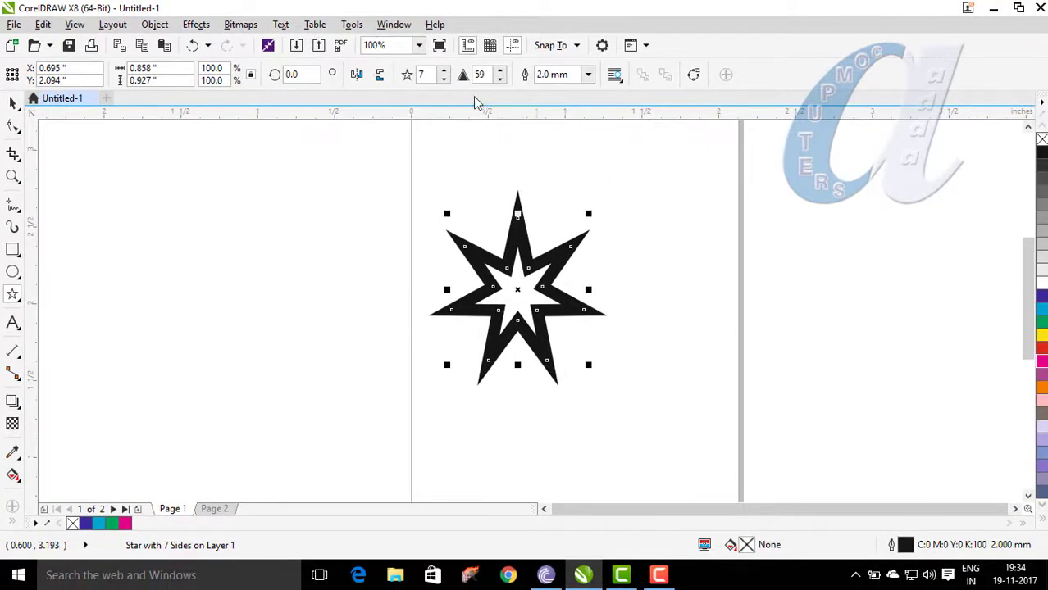
pyautogui.click(1042, 323)
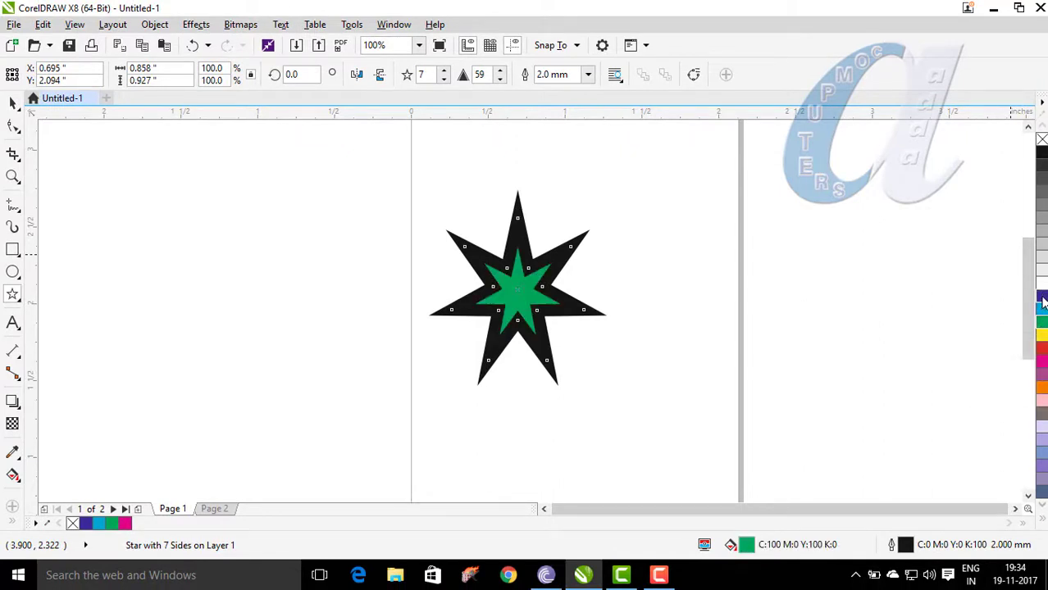
pyautogui.rightClick(1041, 299)
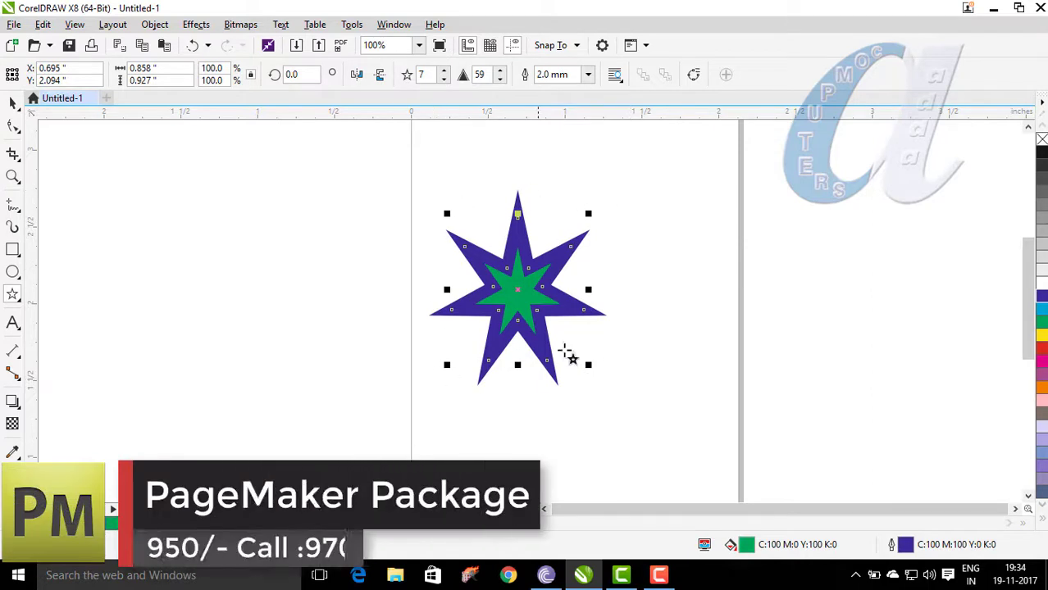
pyautogui.click(20, 304)
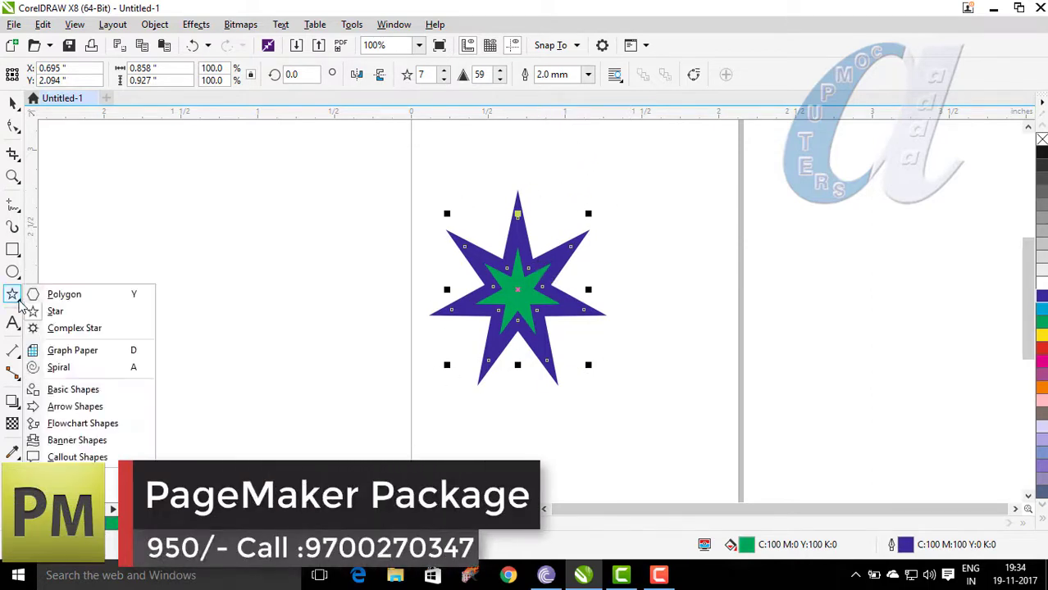
pyautogui.click(63, 407)
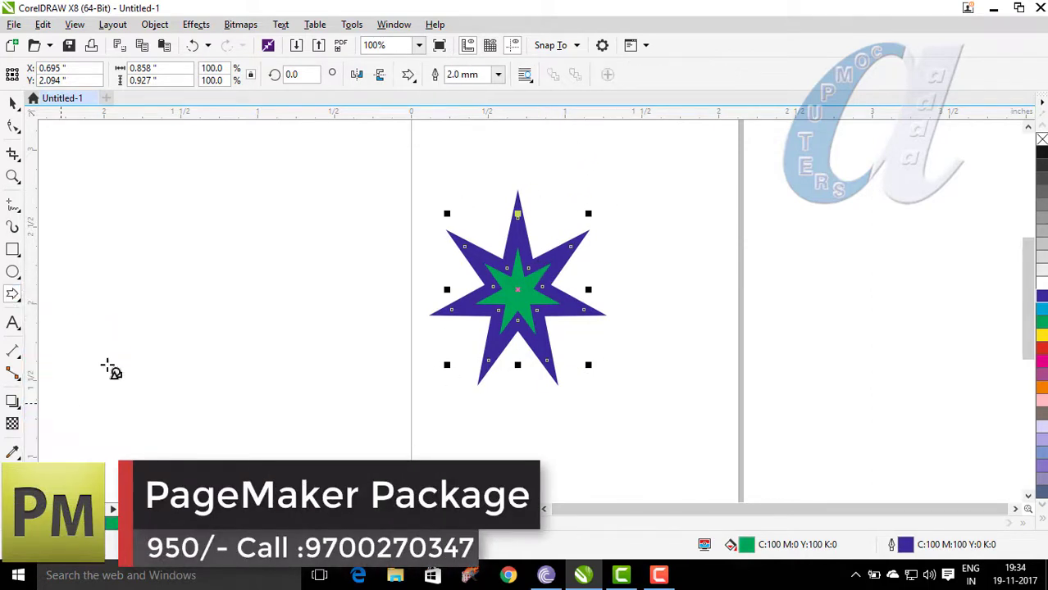
pyautogui.click(412, 84)
pyautogui.click(22, 306)
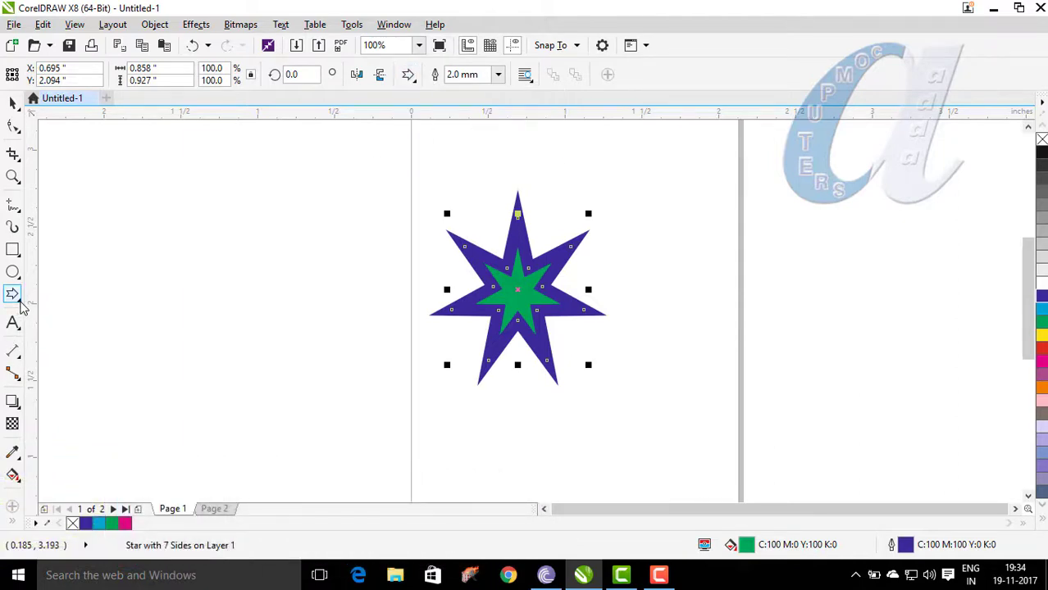
# Step: Draw a lightning bolt from the Basic Shapes, about 0.94 by 1.3 inches, beside the star
pyautogui.click(22, 304)
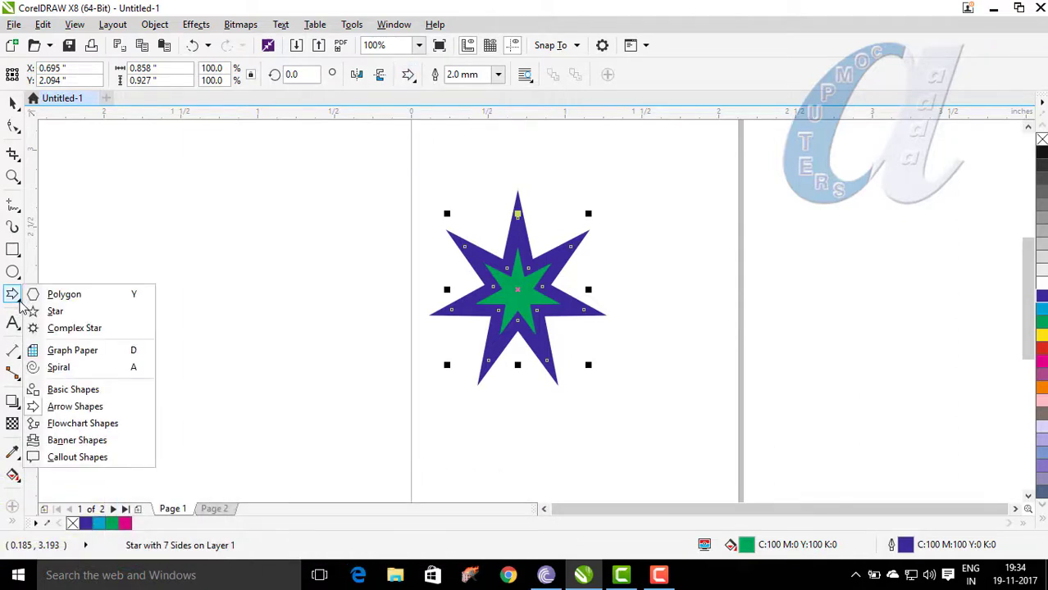
pyautogui.click(64, 389)
pyautogui.click(411, 82)
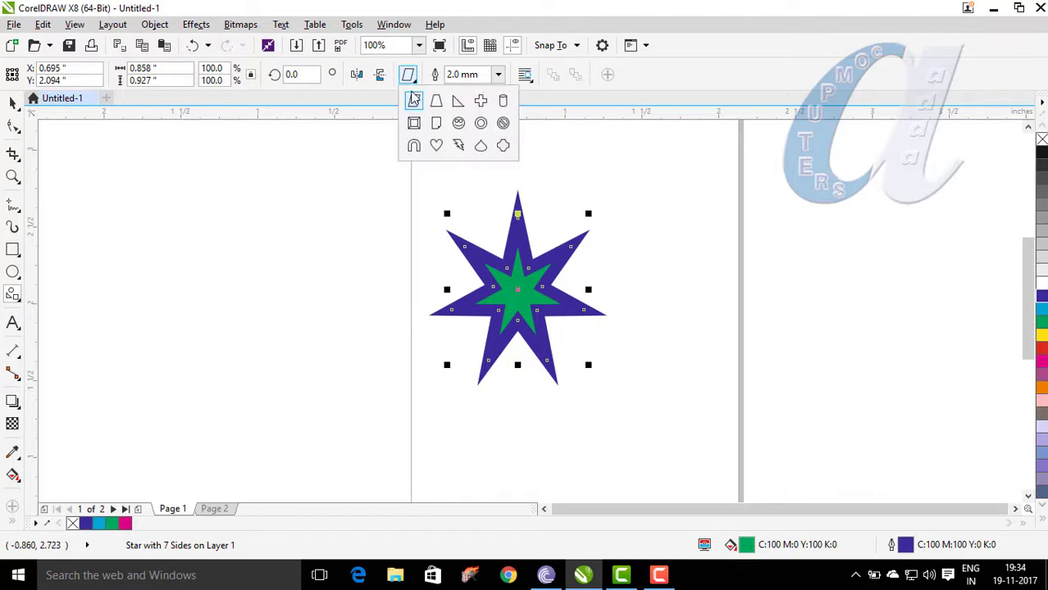
pyautogui.click(459, 146)
pyautogui.moveTo(264, 176); pyautogui.dragTo(415, 383)
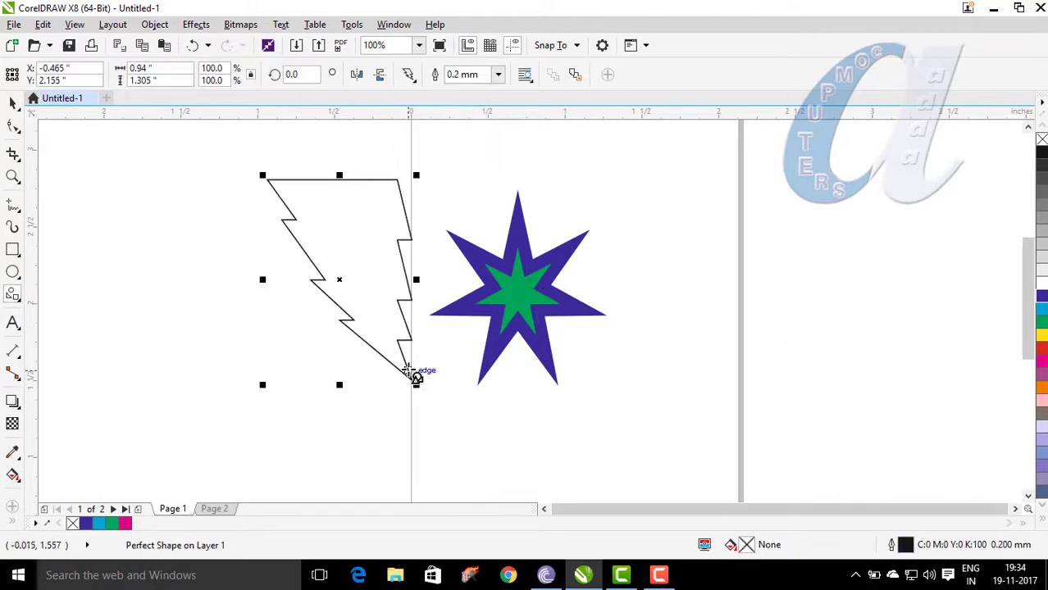
# Step: Fill the lightning bolt with purple (C:20 M:80 Y:0 K:20) and set its outline width to 2.5 mm
pyautogui.click(1043, 375)
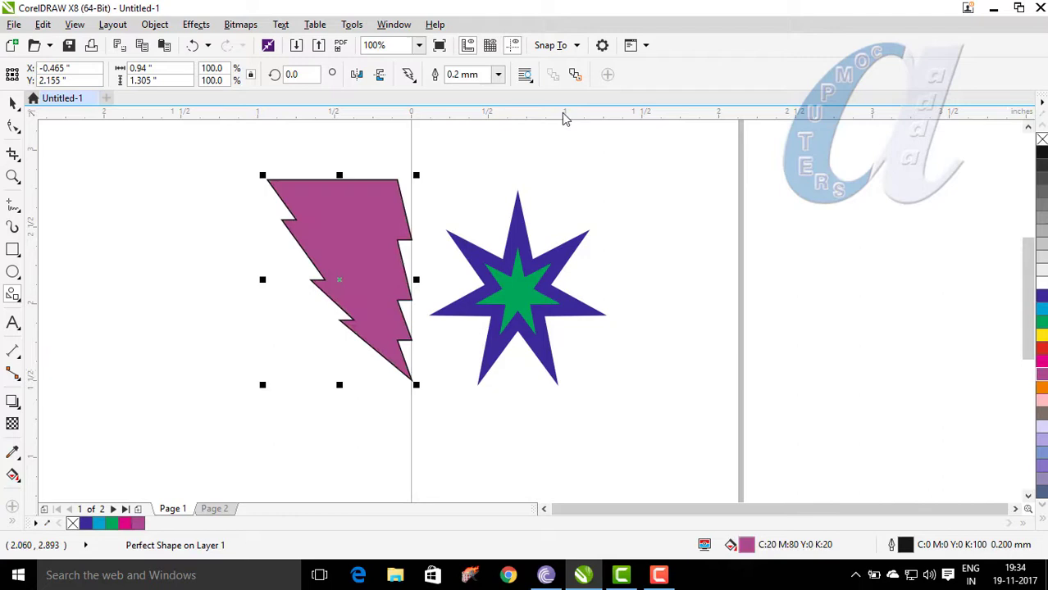
pyautogui.click(497, 74)
pyautogui.click(462, 205)
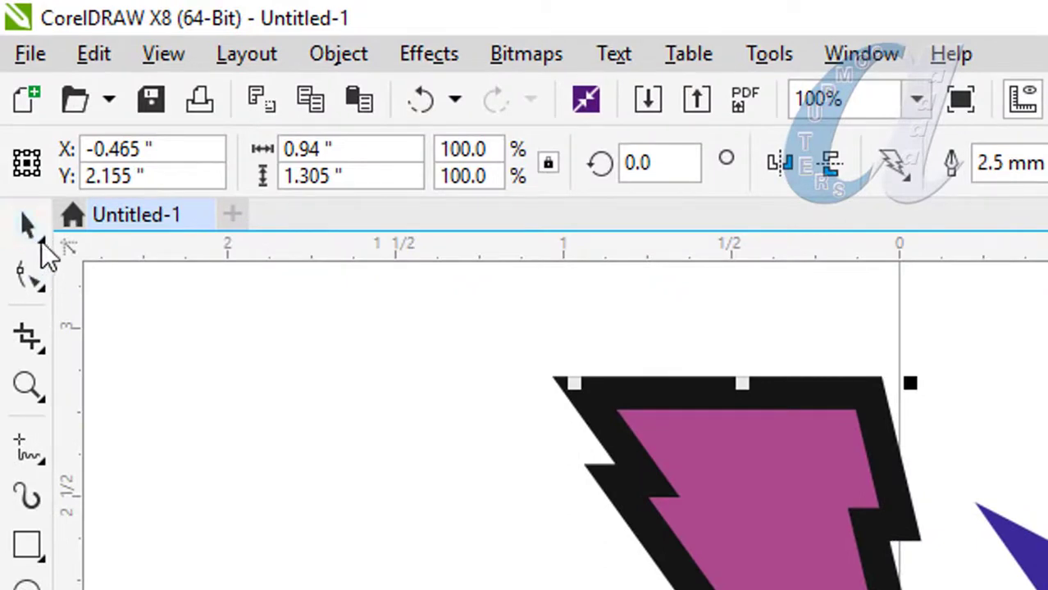
# Step: Draw a rectangle about 1.17 by 0.92 inches on the other side of the star and fill it with green
pyautogui.click(44, 290)
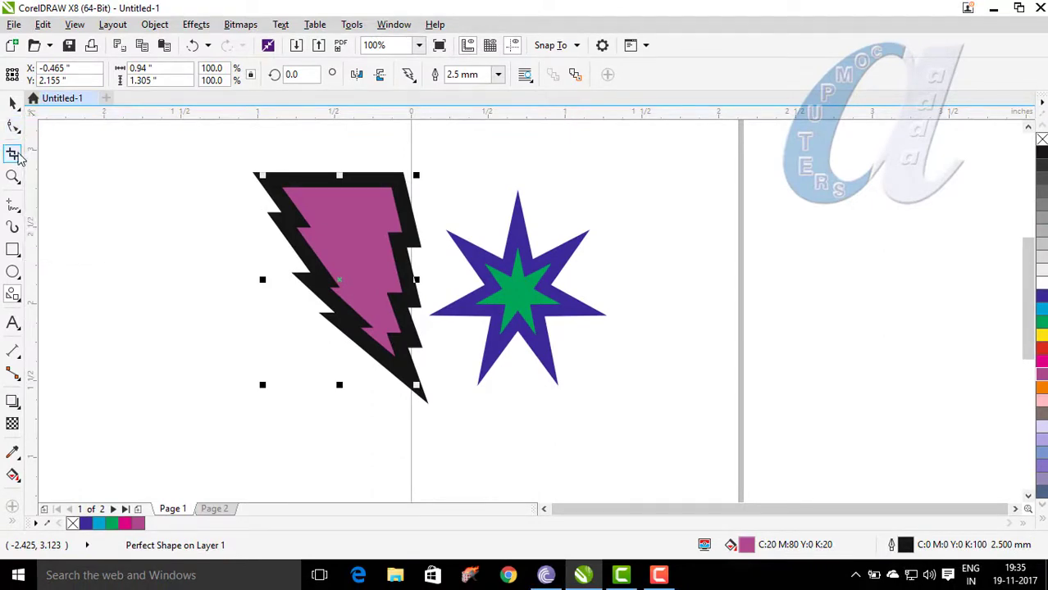
pyautogui.click(20, 262)
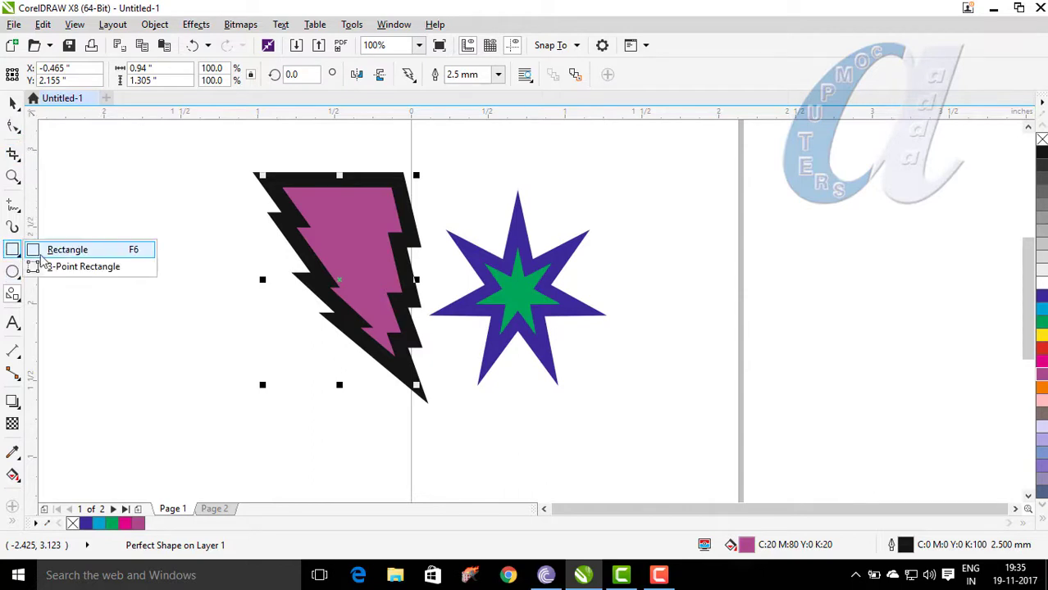
pyautogui.click(69, 251)
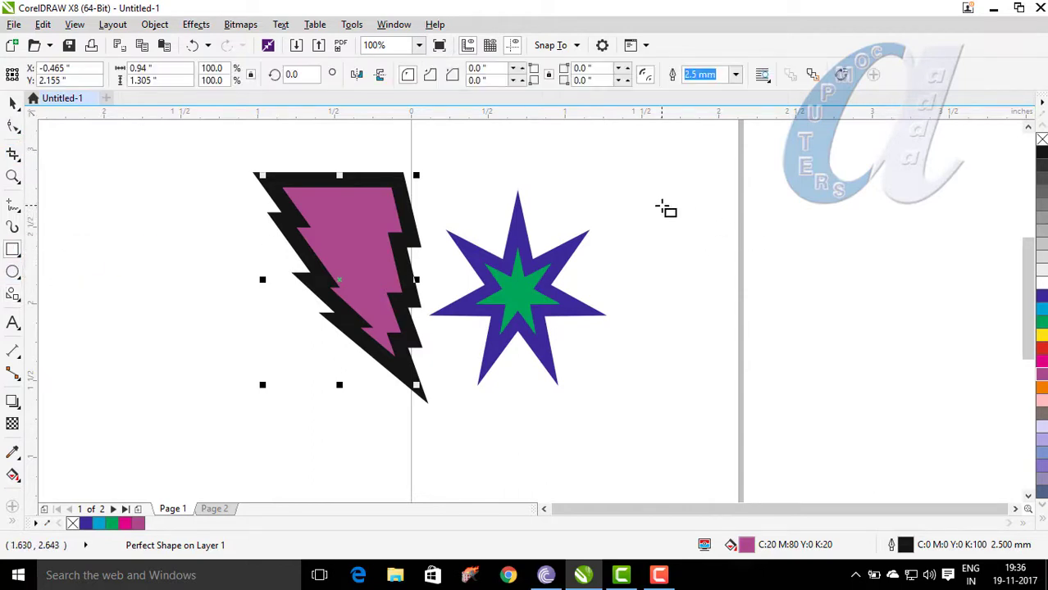
pyautogui.moveTo(662, 206); pyautogui.dragTo(841, 345)
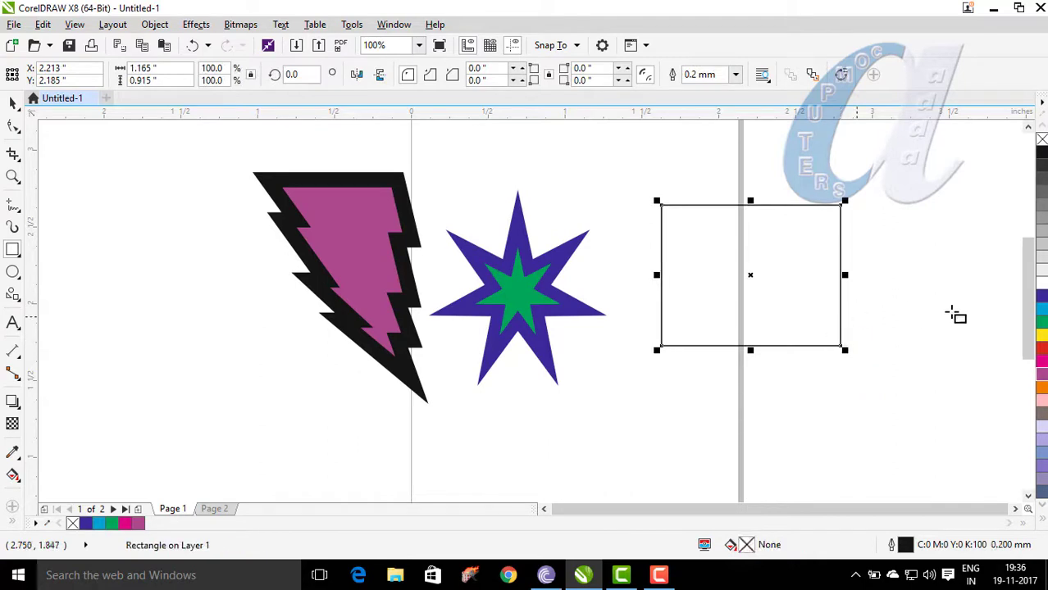
pyautogui.click(1042, 324)
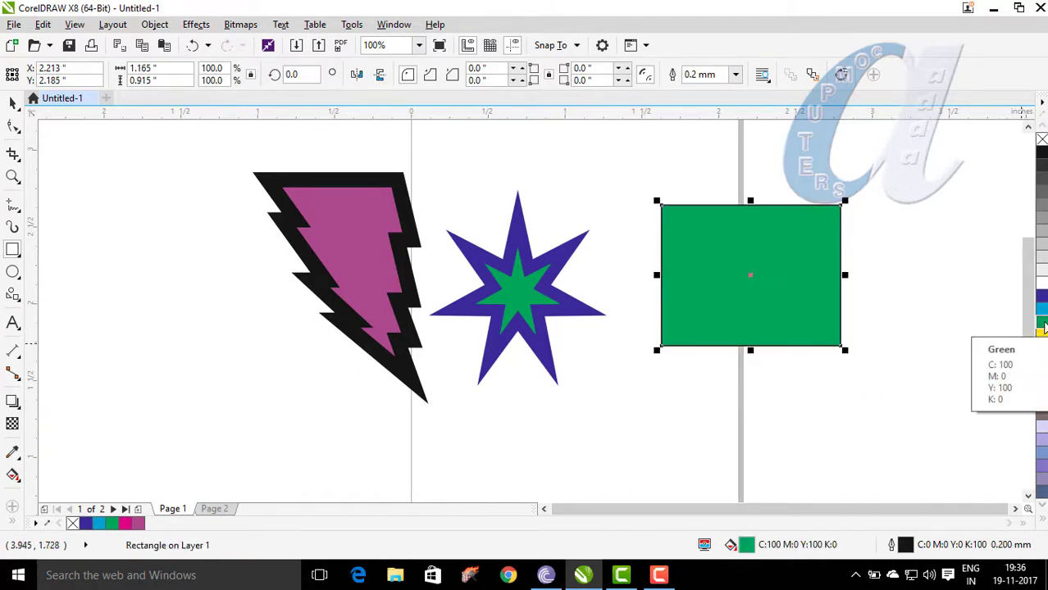
# Step: Round all corners of the green rectangle with the Shape tool to a radius of about 0.295 inches
pyautogui.click(18, 131)
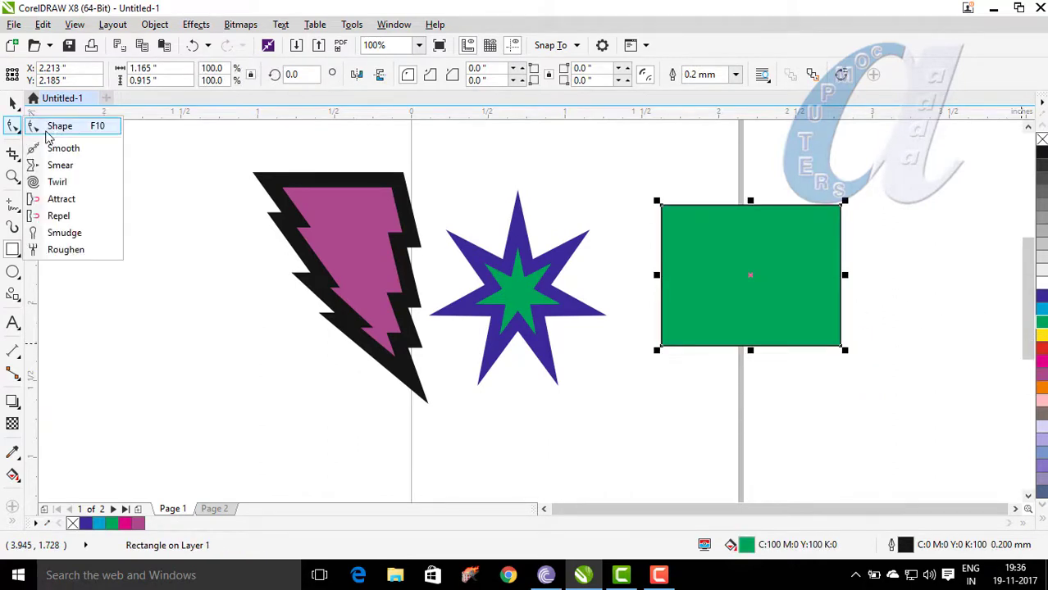
pyautogui.click(58, 127)
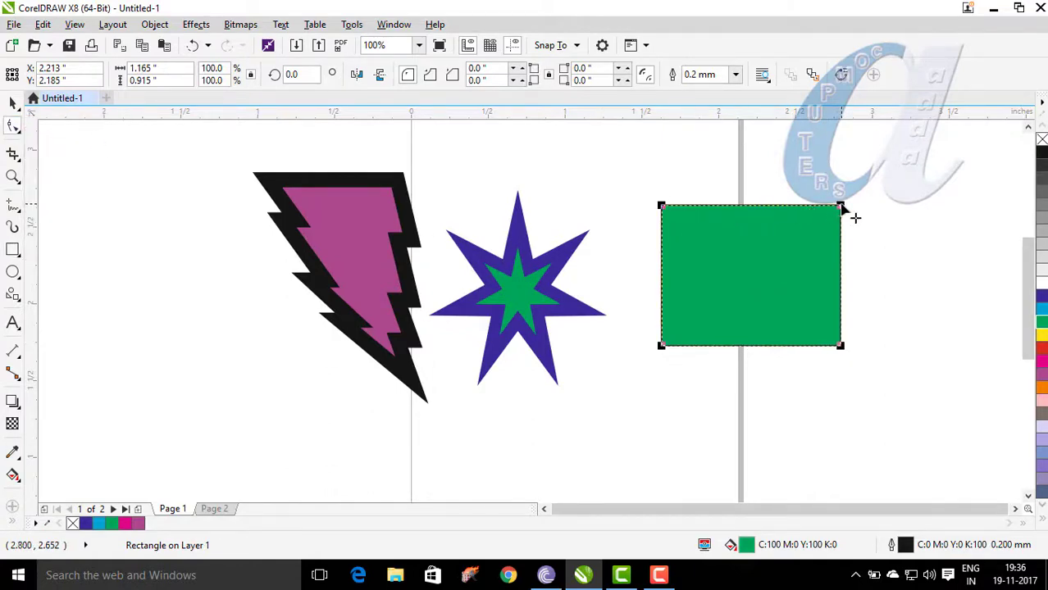
pyautogui.moveTo(840, 205); pyautogui.dragTo(793, 213)
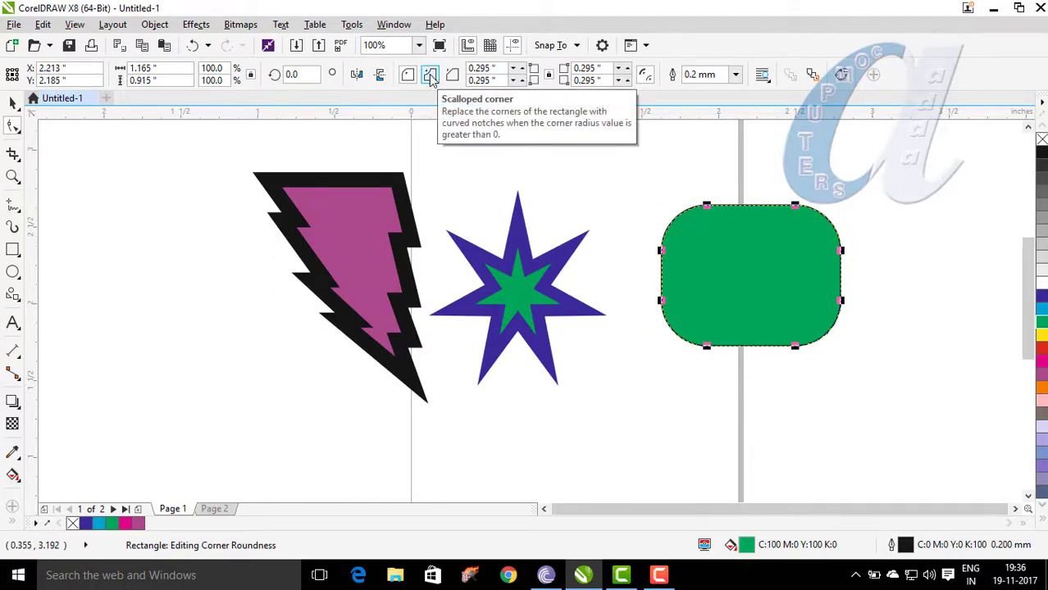
# Step: Switch the green rectangle's corners to chamfered after trying scalloped, and reduce the corner size to about 0.14 inches
pyautogui.click(431, 76)
pyautogui.click(451, 76)
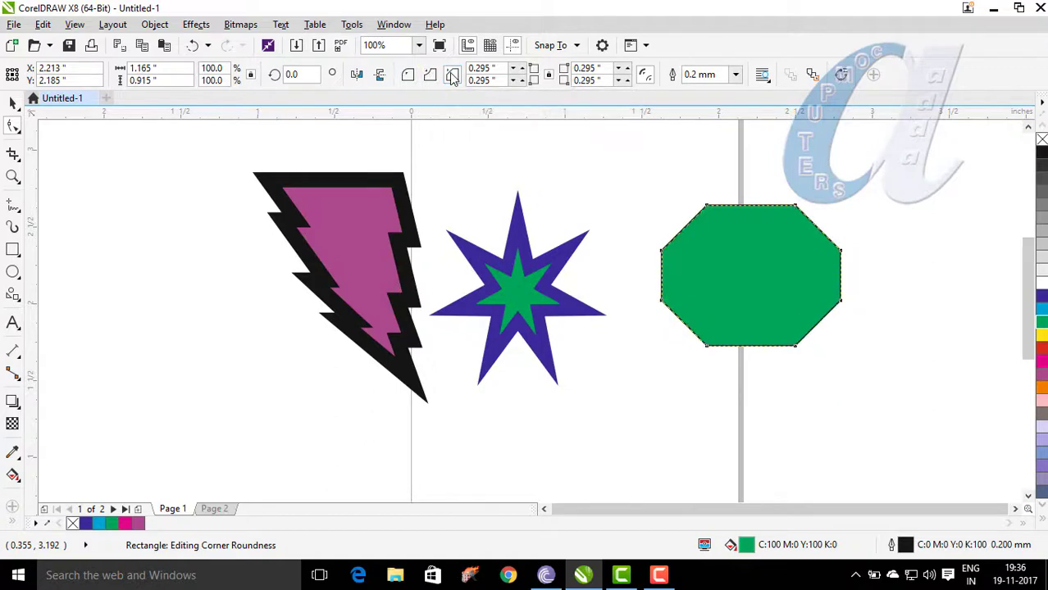
pyautogui.moveTo(706, 206); pyautogui.dragTo(683, 207)
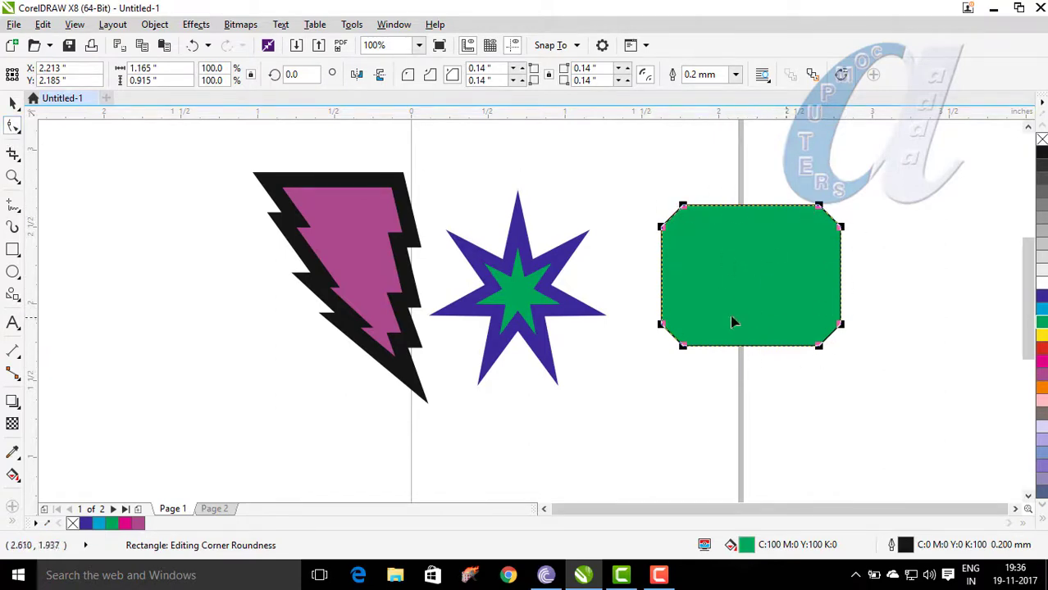
pyautogui.moveTo(681, 349)
pyautogui.mouseDown()
pyautogui.moveTo(713, 351)
pyautogui.moveTo(683, 346)
pyautogui.mouseUp()
# Step: Reshape the star with the Shape tool by moving an inner node outward and back inward to keep slim points
pyautogui.click(510, 276)
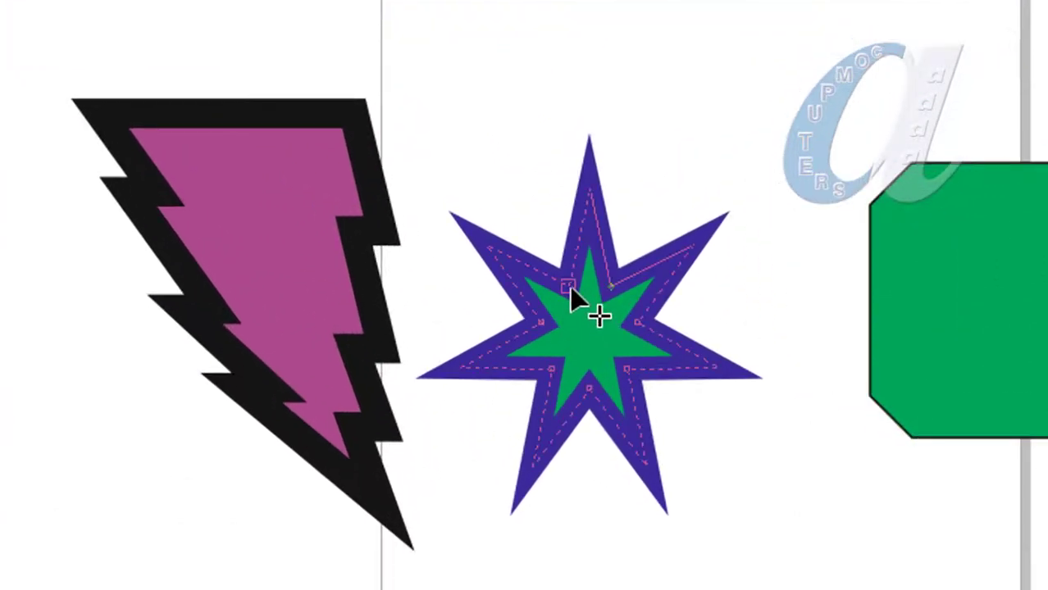
pyautogui.moveTo(569, 289)
pyautogui.mouseDown()
pyautogui.moveTo(554, 248)
pyautogui.moveTo(580, 320)
pyautogui.moveTo(566, 279)
pyautogui.mouseUp()
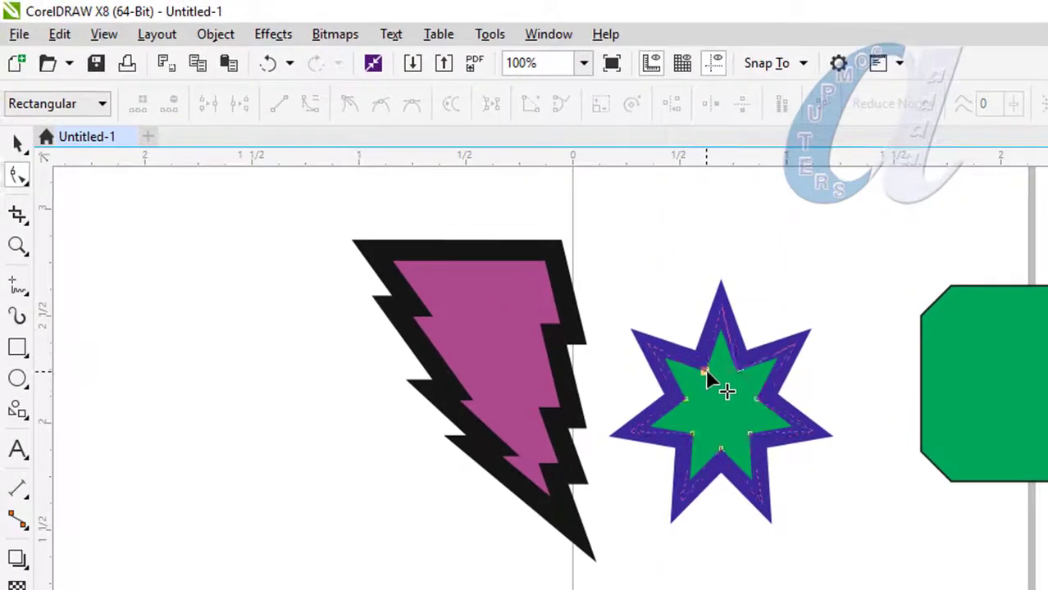
pyautogui.moveTo(705, 371)
pyautogui.mouseDown()
pyautogui.moveTo(715, 384)
pyautogui.moveTo(696, 357)
pyautogui.moveTo(707, 376)
pyautogui.mouseUp()
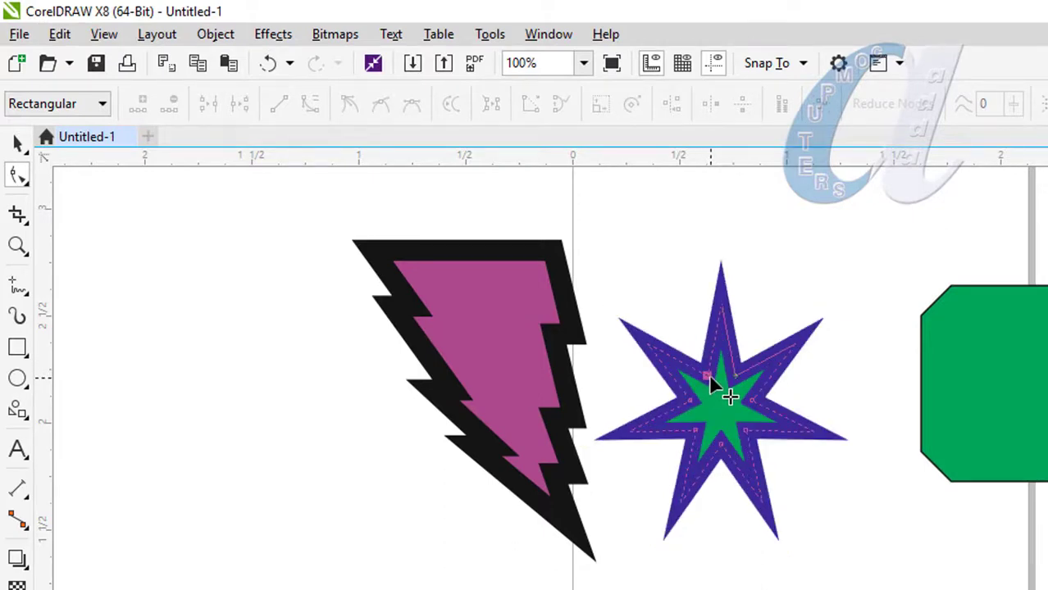
# Step: Activate the Smear tool and set its nib size to 1.0 inch
pyautogui.click(24, 181)
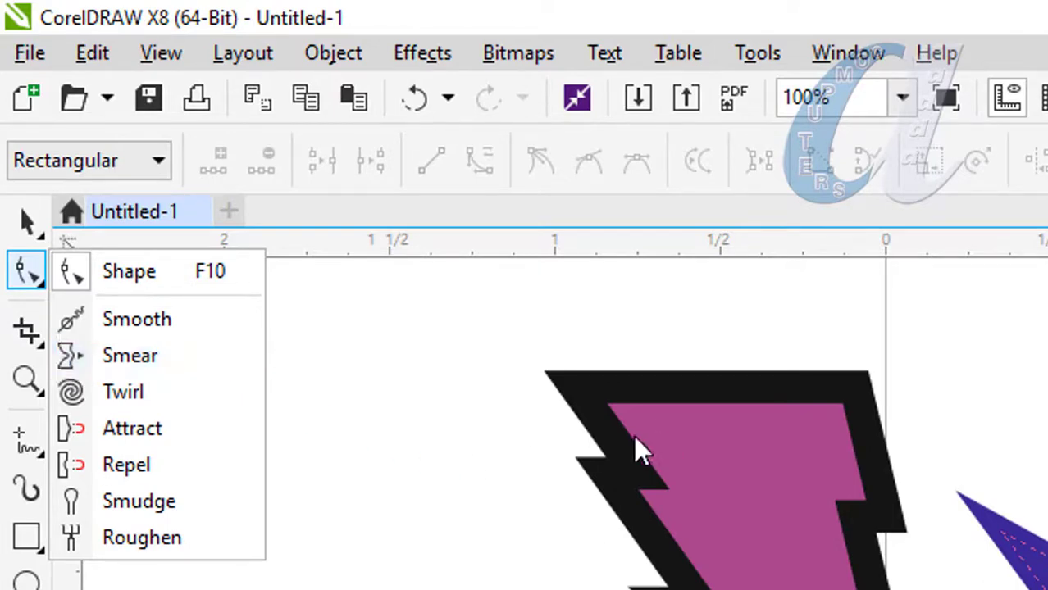
pyautogui.click(131, 358)
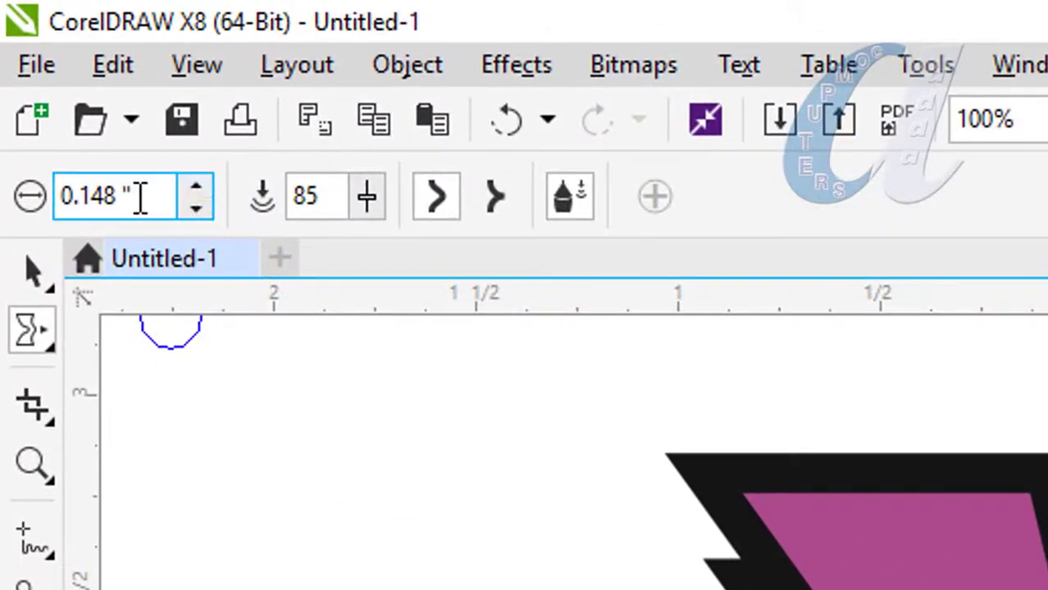
pyautogui.moveTo(141, 197); pyautogui.dragTo(4, 197)
pyautogui.write('1')
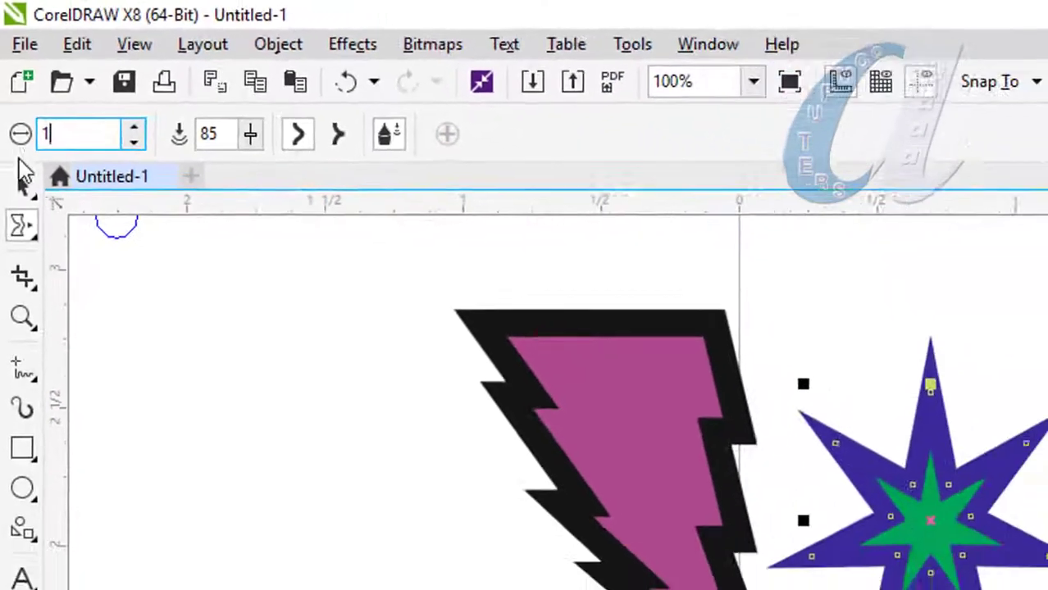
pyautogui.press('Return')
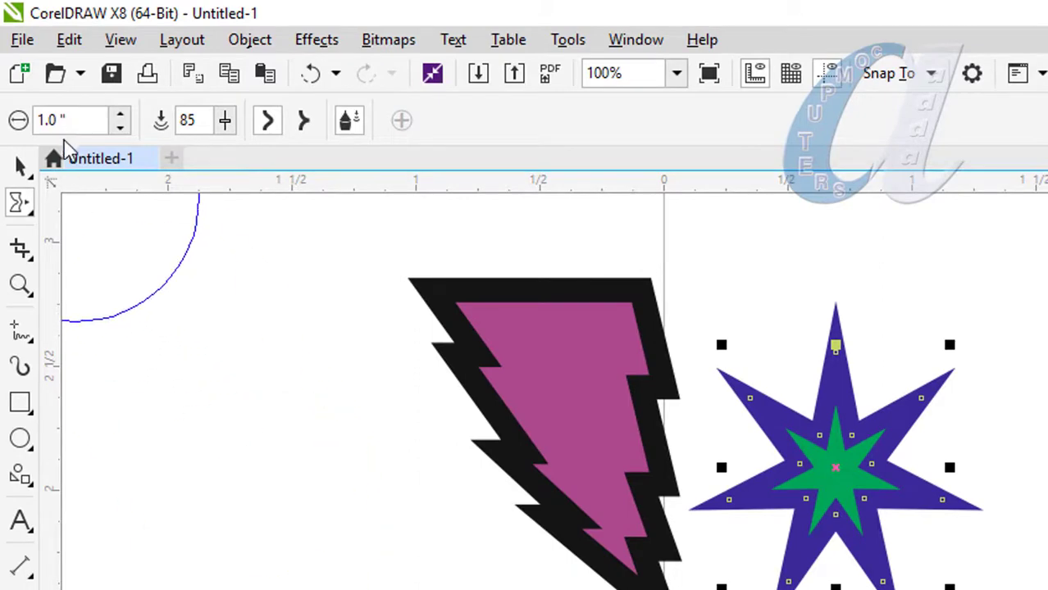
# Step: Set the Smear nib size to 0.5 inch, and resize the nib freehand on the canvas to about 0.216 inch
pyautogui.moveTo(82, 121); pyautogui.dragTo(37, 121)
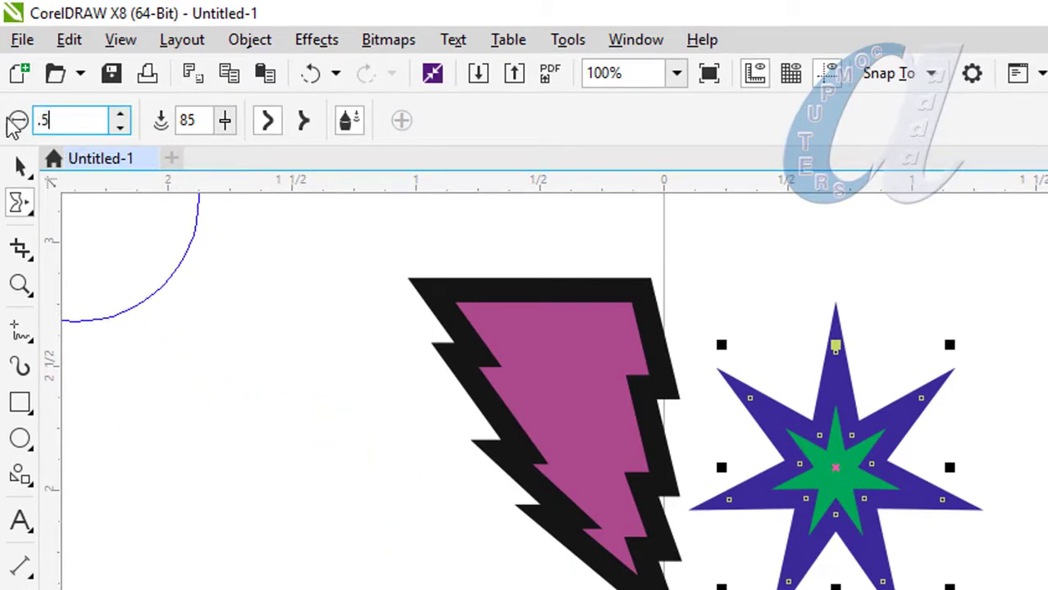
pyautogui.write('.5')
pyautogui.press('Return')
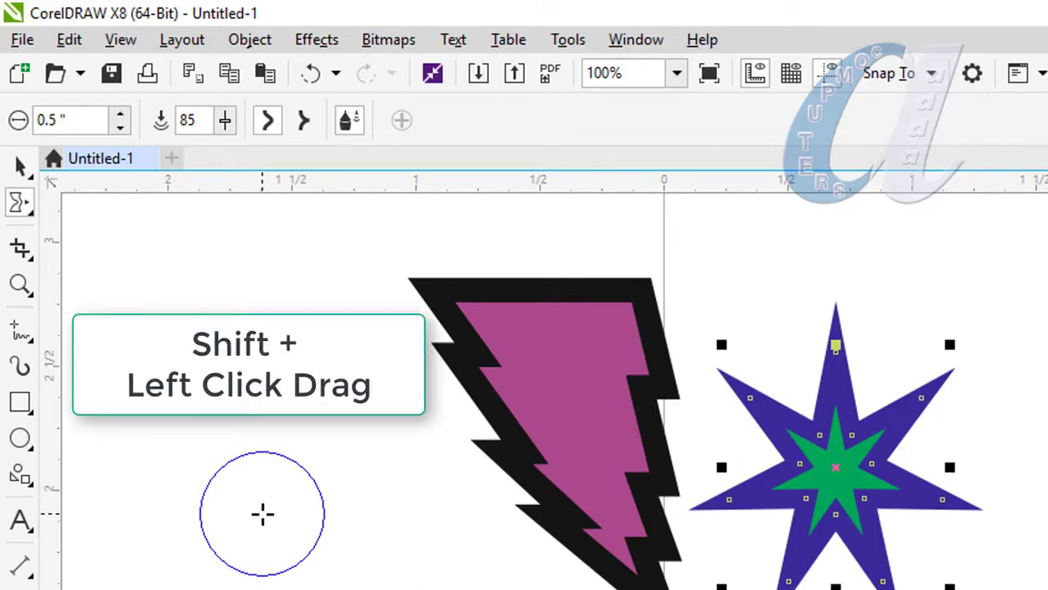
pyautogui.moveTo(257, 516)
pyautogui.mouseDown()
pyautogui.moveTo(393, 387)
pyautogui.moveTo(297, 450)
pyautogui.moveTo(243, 510)
pyautogui.moveTo(294, 484)
pyautogui.moveTo(268, 502)
pyautogui.mouseUp()
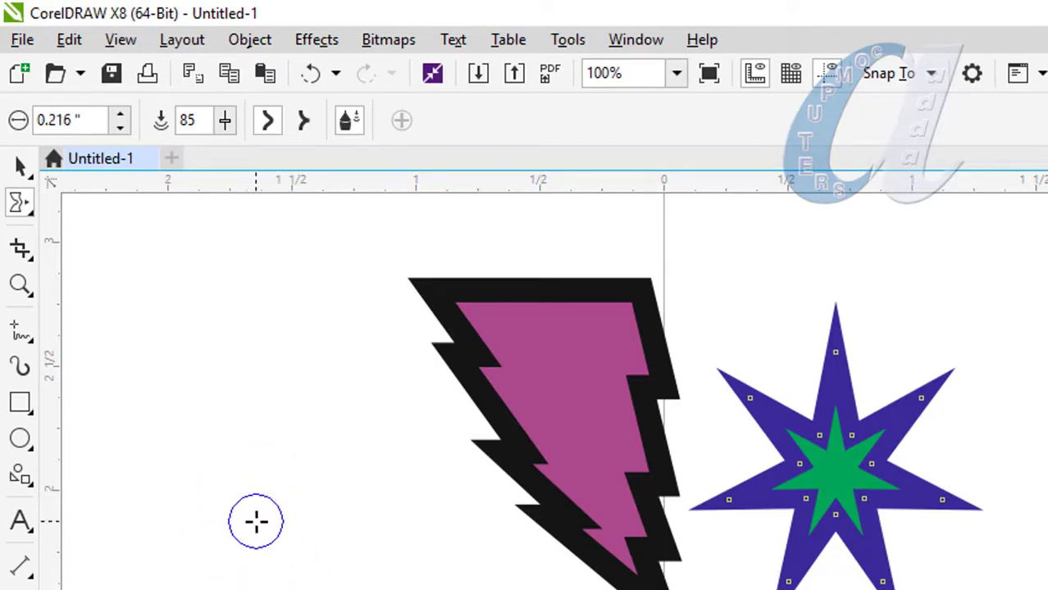
# Step: Smear the star's uppermost point to the right with the Smear tool so that it bends sideways
pyautogui.scroll(3, 835, 346)
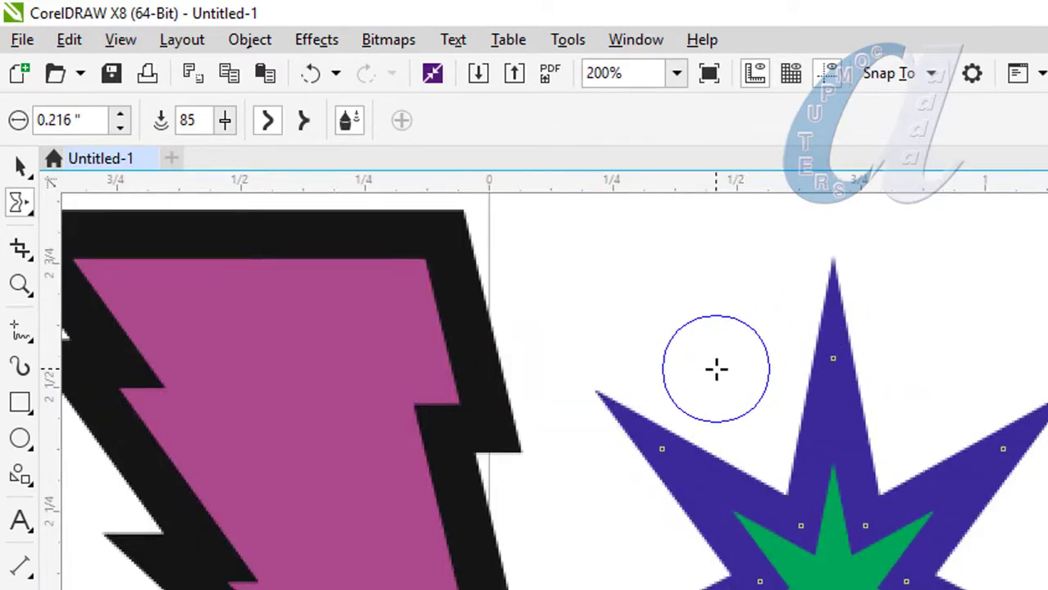
pyautogui.click(31, 211)
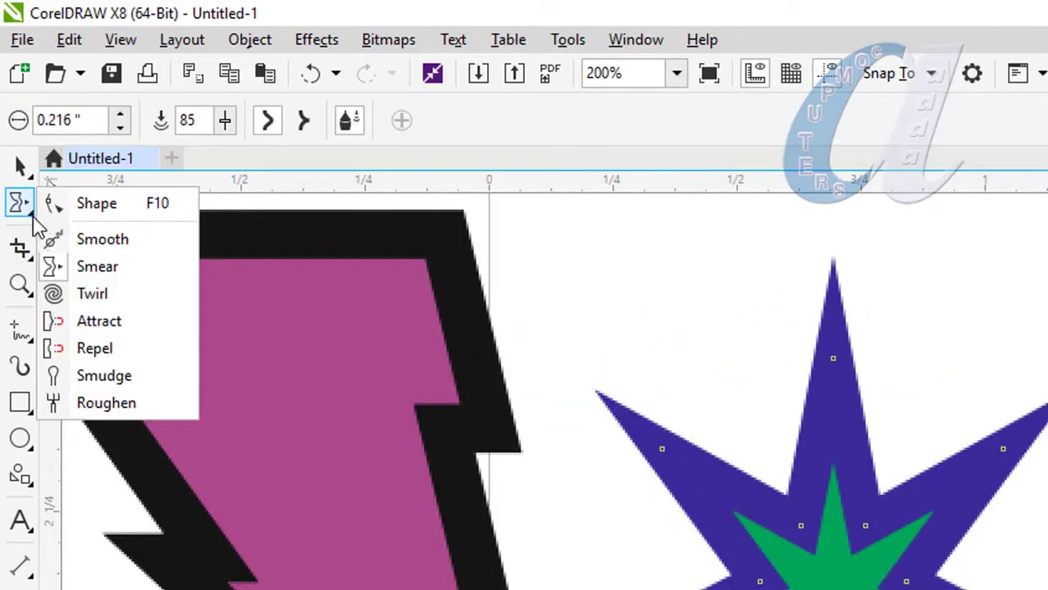
pyautogui.click(90, 268)
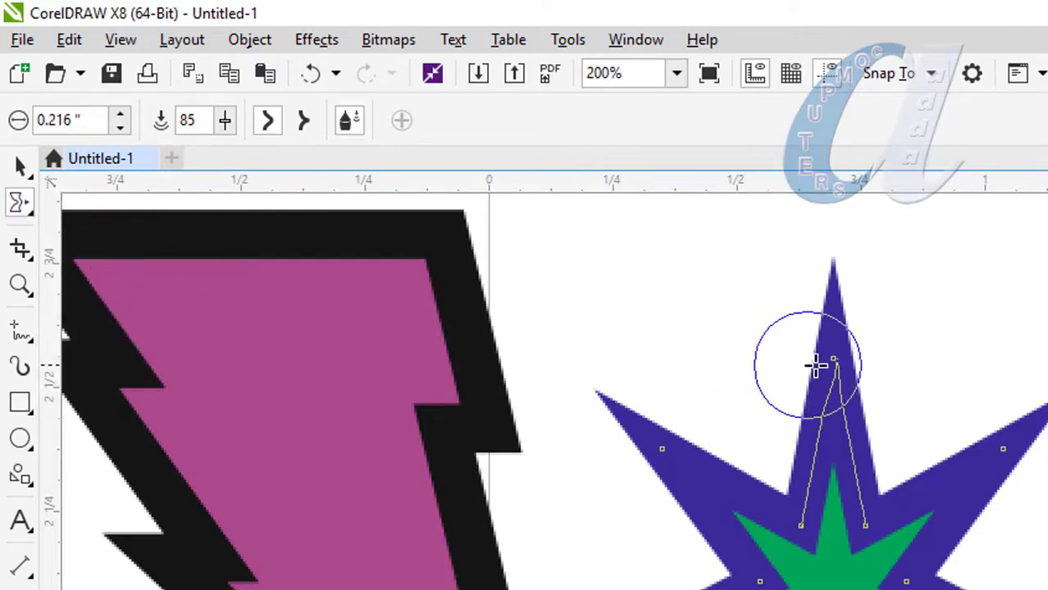
pyautogui.moveTo(833, 365); pyautogui.dragTo(898, 361)
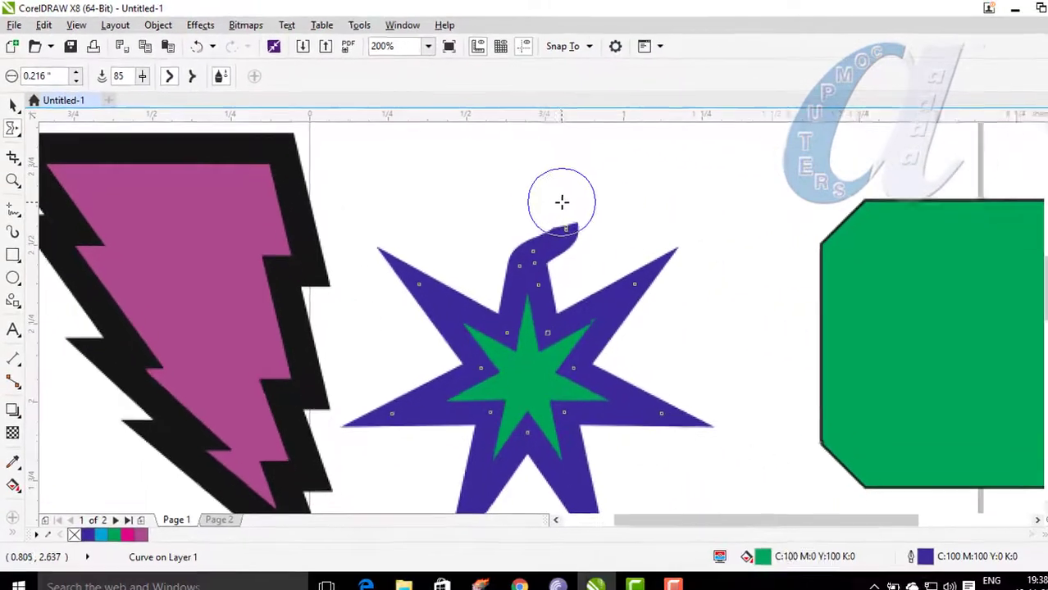
# Step: Enlarge the nib to 0.44 inch and smear the green rectangle's left side inward, right side outward and upper right corner toward the upper left
pyautogui.hscroll(3, 561, 359)
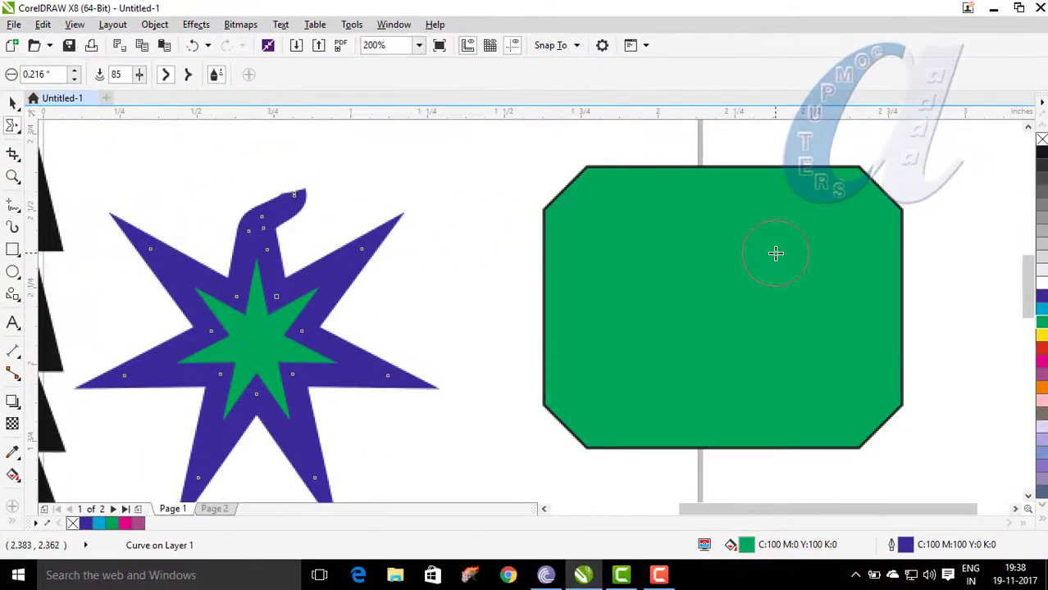
pyautogui.click(751, 259)
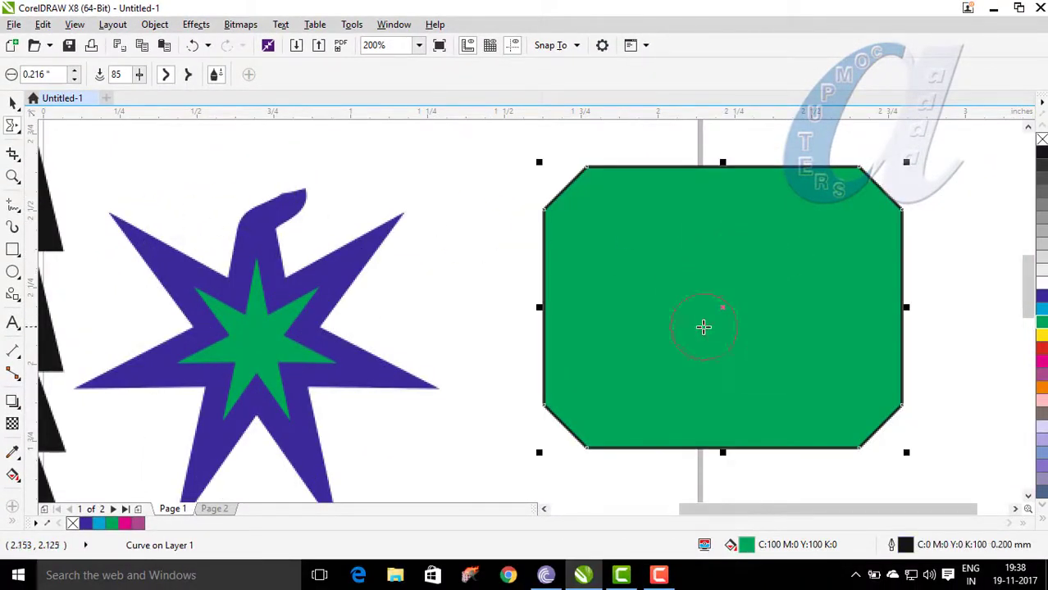
pyautogui.moveTo(435, 314); pyautogui.dragTo(487, 271)
pyautogui.scroll(-1, 475, 315)
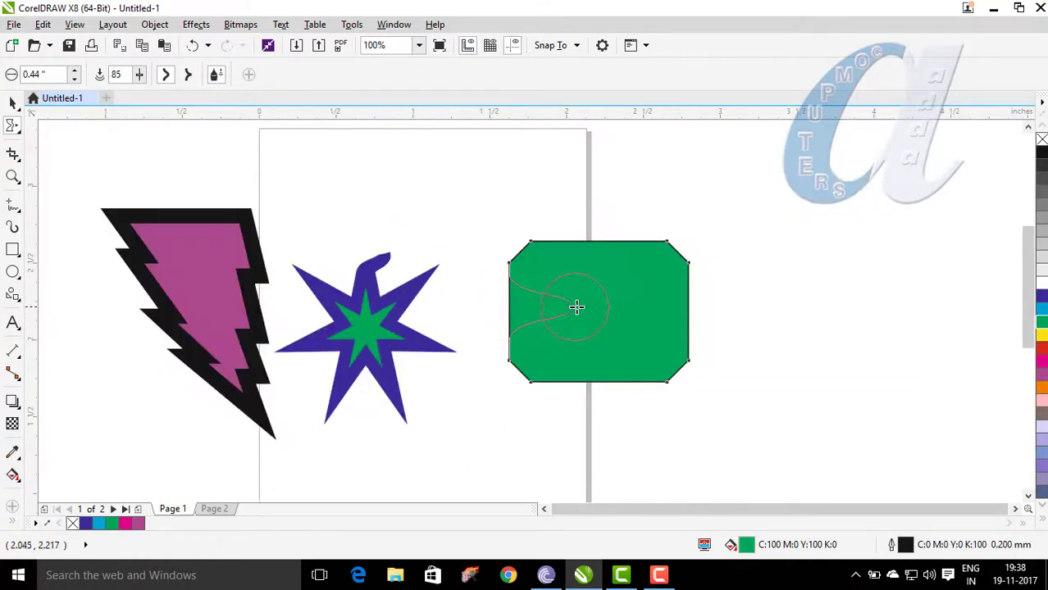
pyautogui.moveTo(689, 306); pyautogui.dragTo(808, 304)
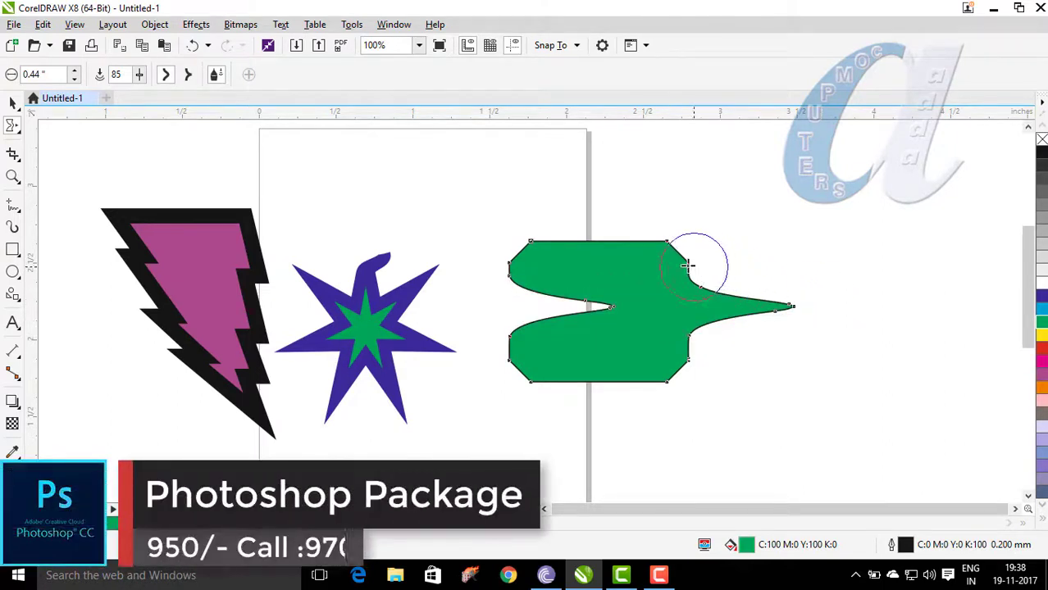
pyautogui.moveTo(696, 260); pyautogui.dragTo(548, 213)
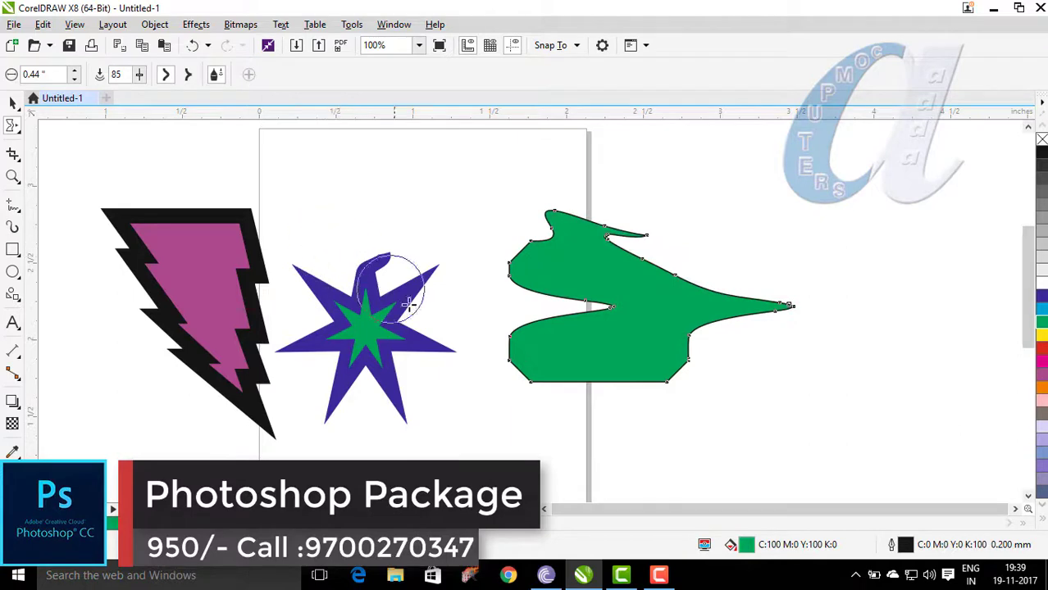
# Step: Try smearing the green shape's lower part, and pull the lightning bolt's body and top edge outward
pyautogui.moveTo(489, 353); pyautogui.dragTo(557, 387)
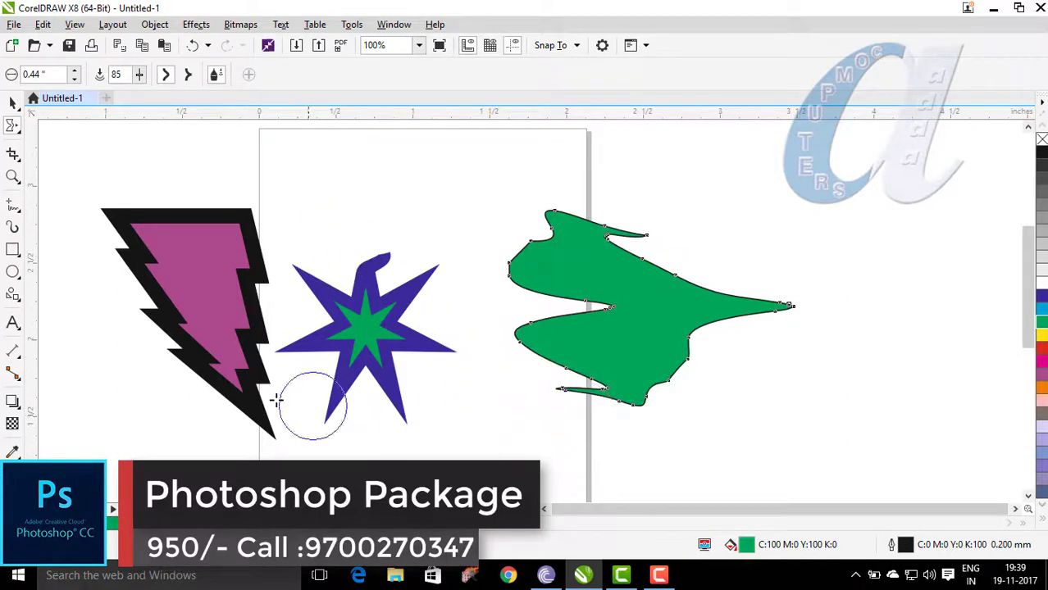
pyautogui.click(172, 244)
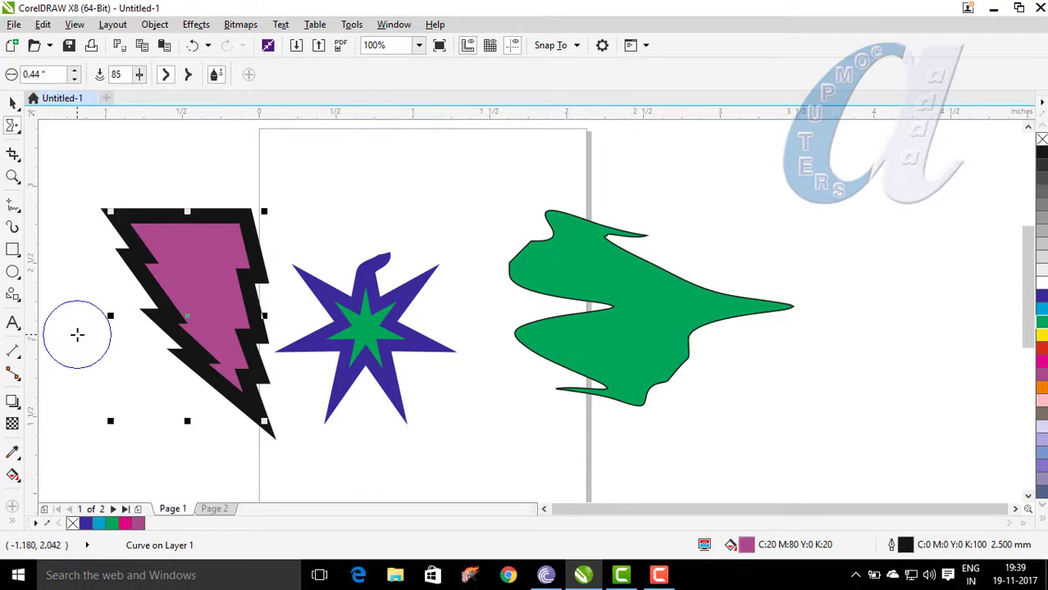
pyautogui.moveTo(77, 333)
pyautogui.mouseDown()
pyautogui.moveTo(160, 270)
pyautogui.moveTo(388, 164)
pyautogui.mouseUp()
pyautogui.moveTo(184, 214)
pyautogui.mouseDown()
pyautogui.moveTo(170, 164)
pyautogui.moveTo(195, 148)
pyautogui.mouseUp()
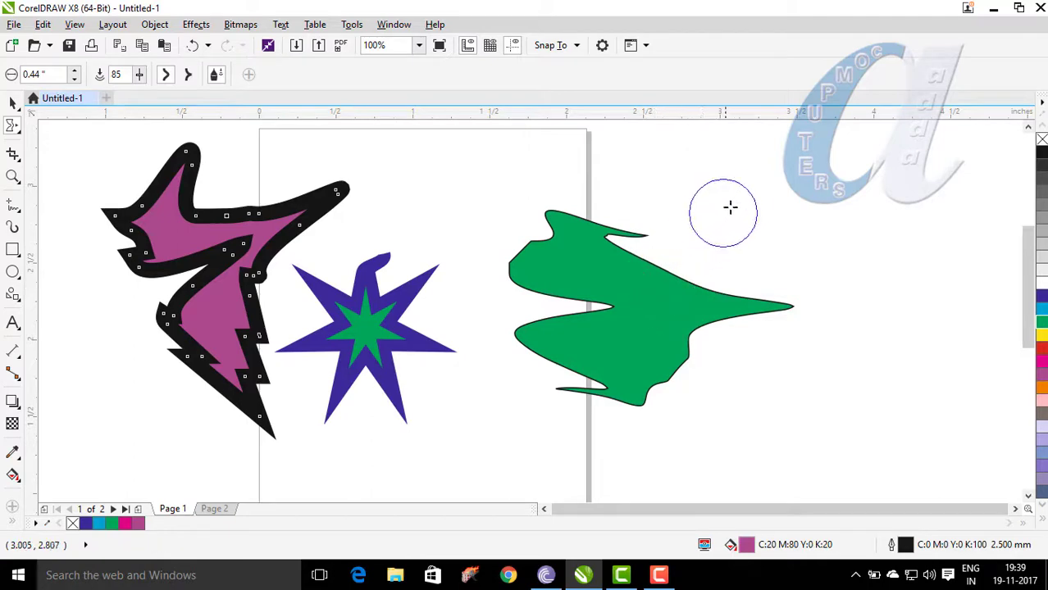
# Step: Try smearing long spikes from the green shape toward the upper right and upward across its left half
pyautogui.click(650, 293)
pyautogui.moveTo(650, 292); pyautogui.dragTo(743, 201)
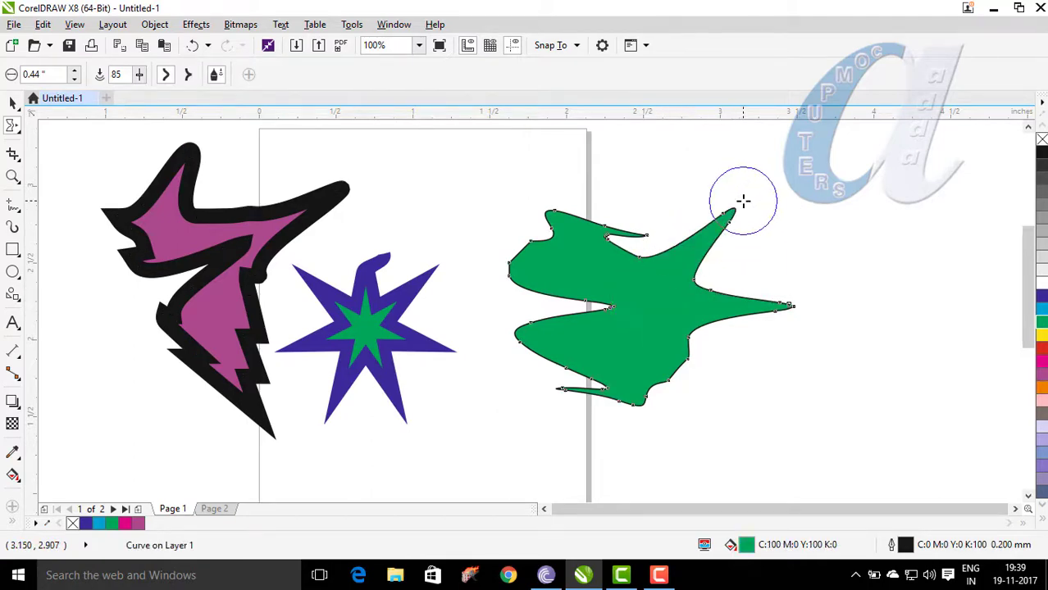
pyautogui.moveTo(515, 390)
pyautogui.mouseDown()
pyautogui.moveTo(547, 361)
pyautogui.moveTo(646, 153)
pyautogui.mouseUp()
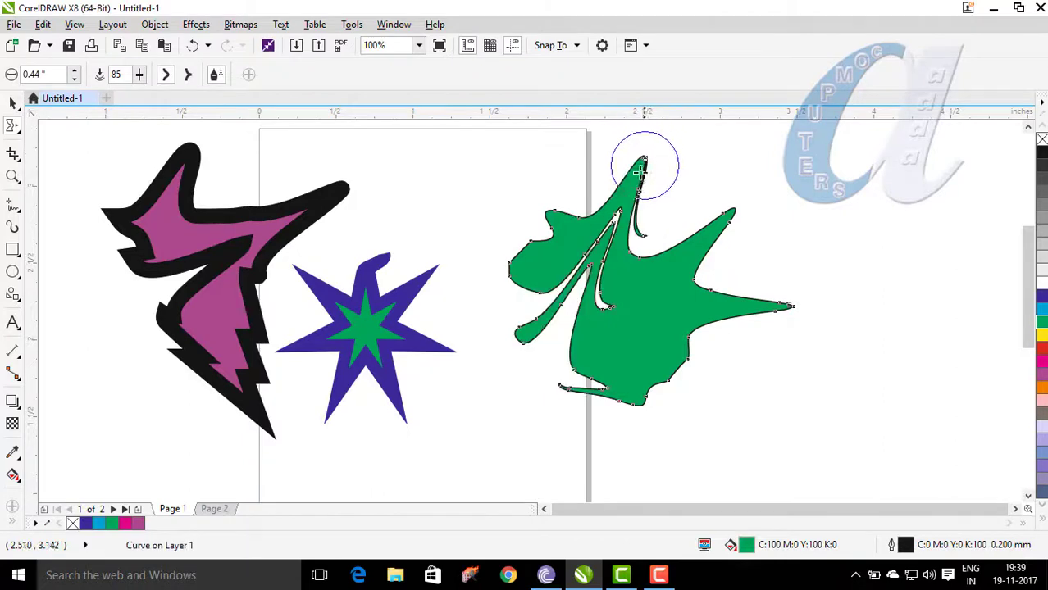
pyautogui.moveTo(635, 190)
pyautogui.mouseDown()
pyautogui.moveTo(632, 175)
pyautogui.moveTo(637, 215)
pyautogui.mouseUp()
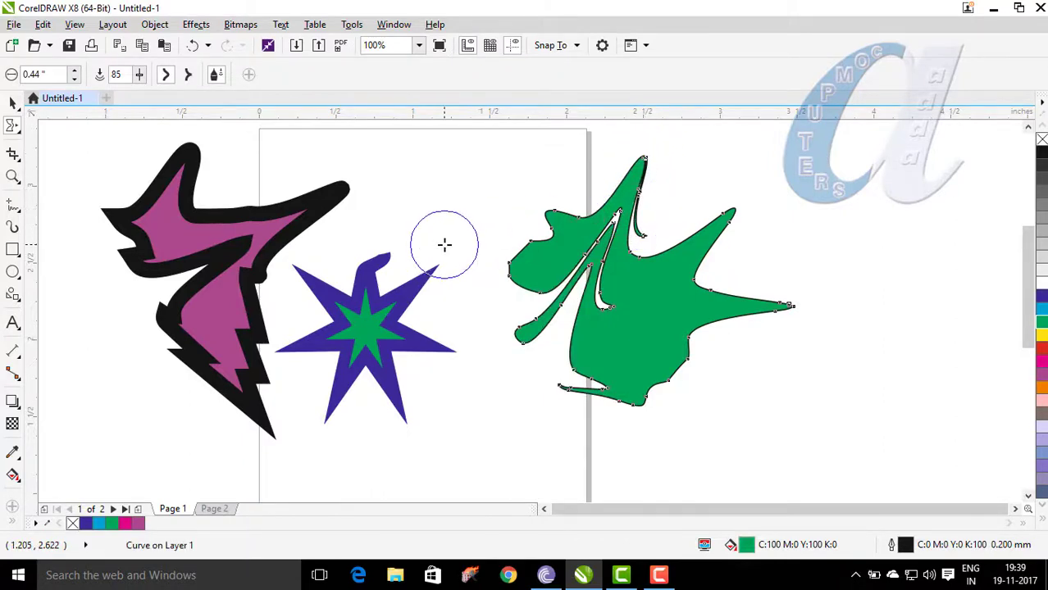
# Step: Undo the latest smears on the lightning bolt and the green shape, including the one on its lower part
pyautogui.hotkey('ctrl', 'z')
pyautogui.hotkey('ctrl', 'z')
pyautogui.hotkey('ctrl', 'z')
pyautogui.hotkey('ctrl', 'z')
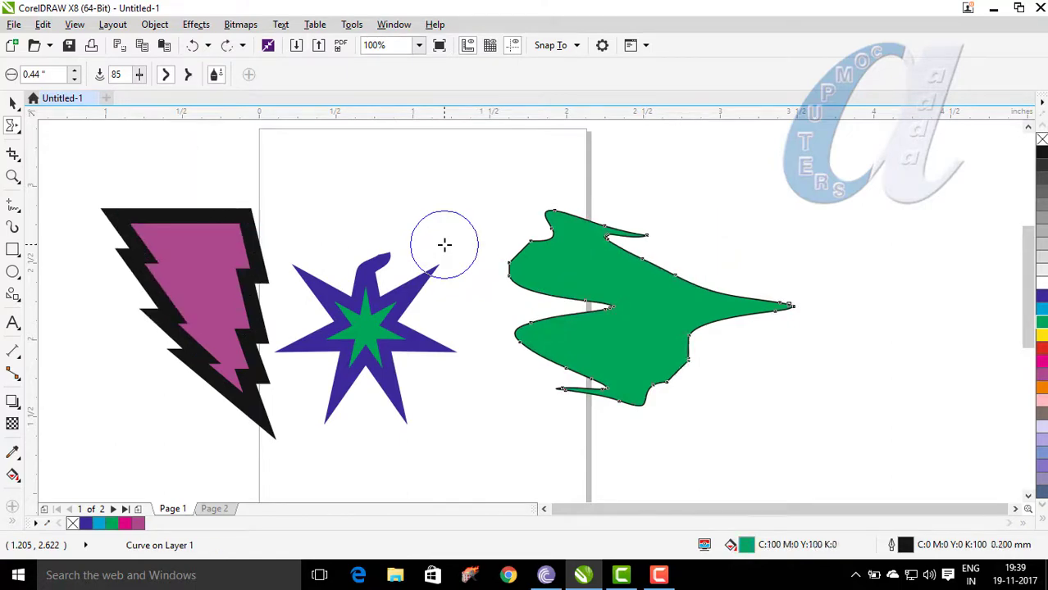
pyautogui.hotkey('ctrl', 'z')
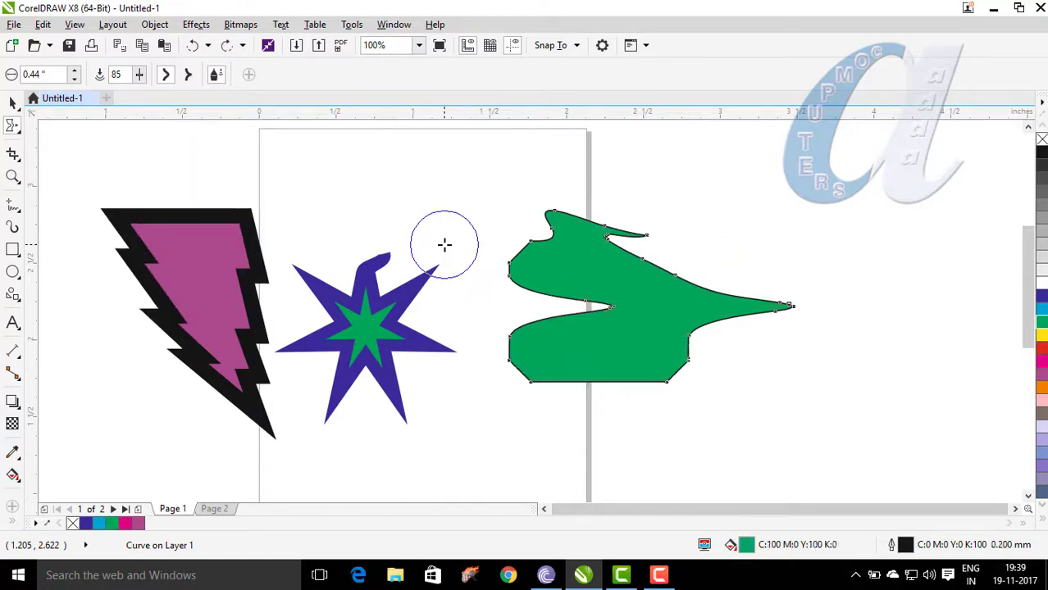
# Step: Activate the Attract tool and pull the lightning bolt's left edge outward to the lower left into looped strands
pyautogui.click(18, 131)
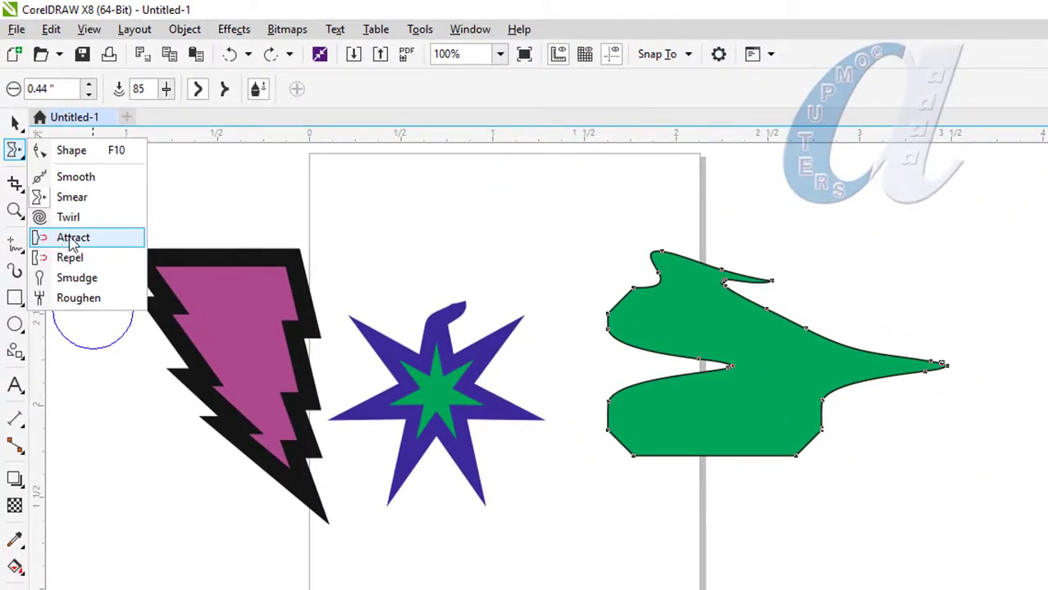
pyautogui.click(70, 240)
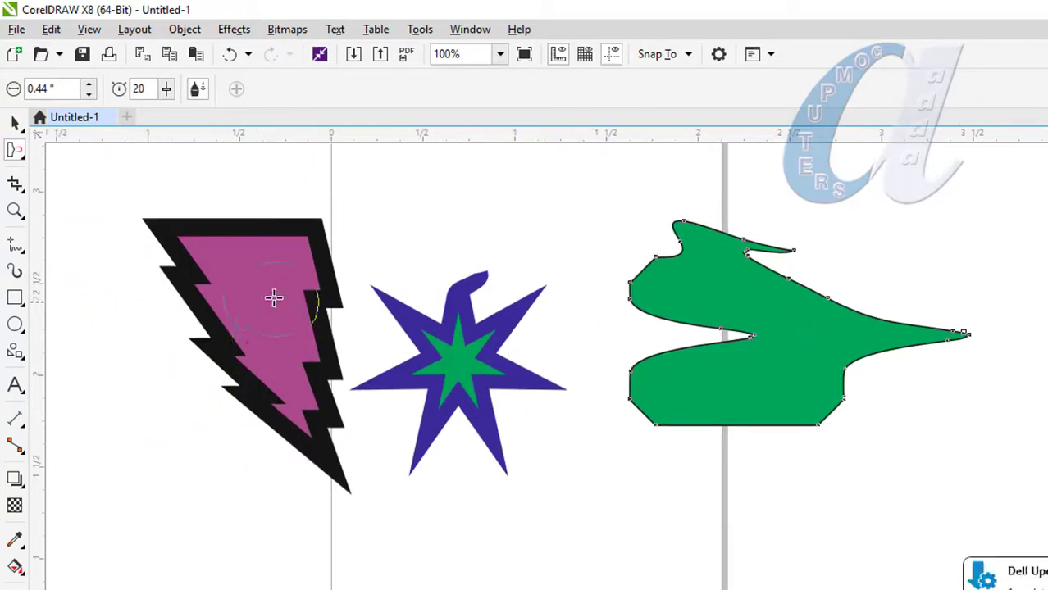
pyautogui.click(259, 304)
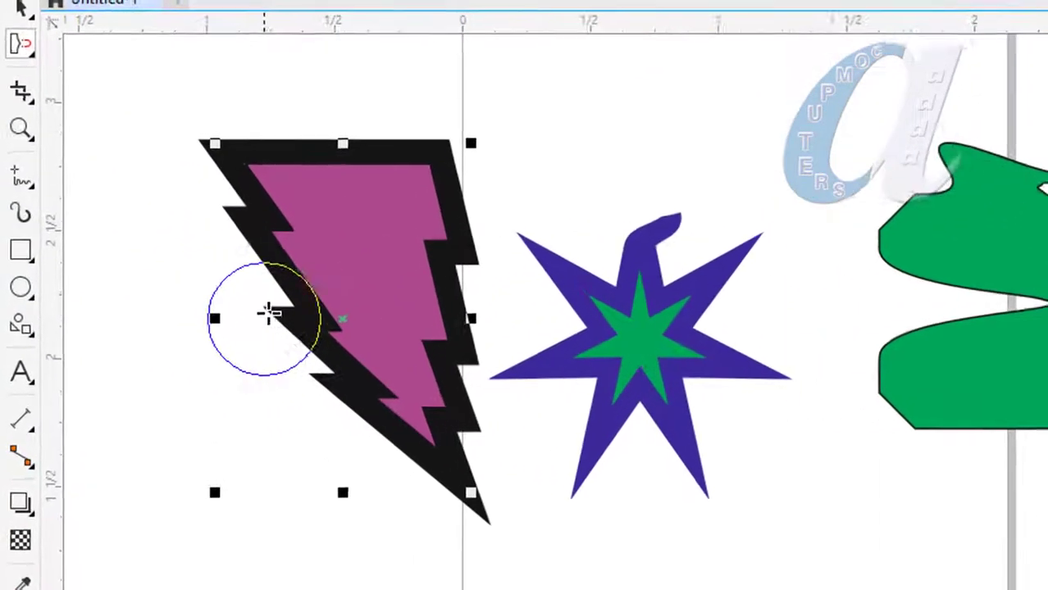
pyautogui.moveTo(269, 314)
pyautogui.mouseDown()
pyautogui.moveTo(206, 292)
pyautogui.moveTo(202, 218)
pyautogui.moveTo(197, 264)
pyautogui.moveTo(219, 325)
pyautogui.moveTo(250, 362)
pyautogui.moveTo(280, 382)
pyautogui.moveTo(304, 379)
pyautogui.moveTo(263, 355)
pyautogui.moveTo(197, 362)
pyautogui.mouseUp()
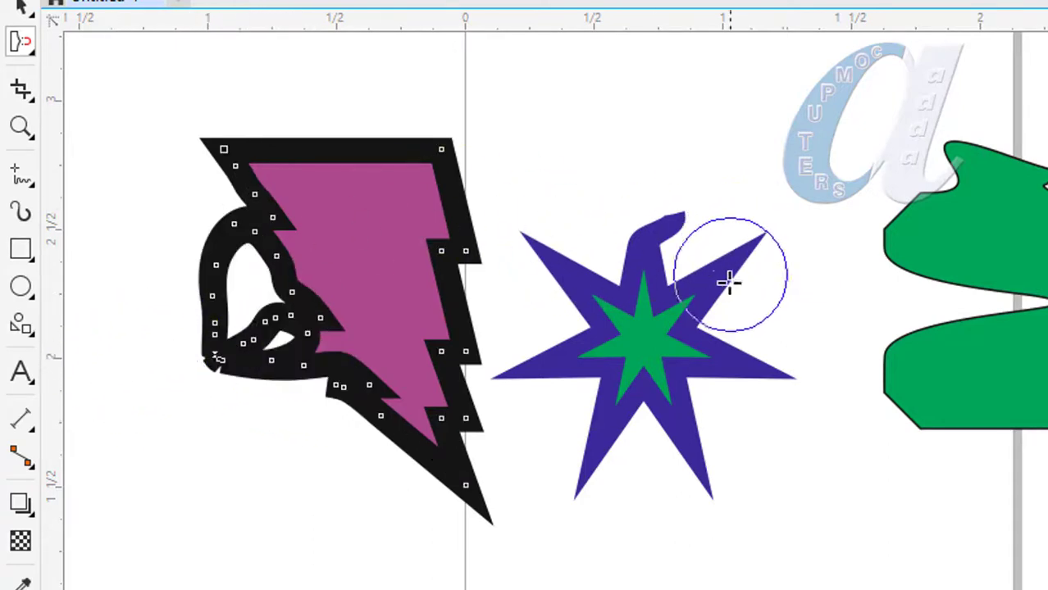
# Step: Attract the star's two right points together into a long tail, and pull its left points upward to meet
pyautogui.scroll(2, 786, 316)
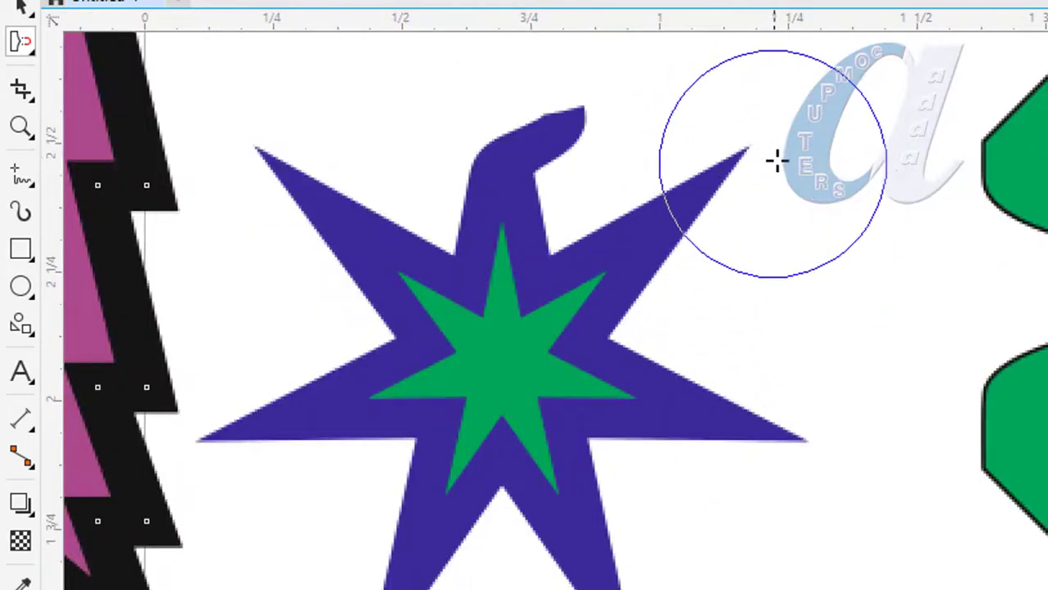
pyautogui.click(664, 215)
pyautogui.moveTo(714, 168)
pyautogui.mouseDown()
pyautogui.moveTo(781, 162)
pyautogui.moveTo(810, 198)
pyautogui.moveTo(791, 350)
pyautogui.mouseUp()
pyautogui.moveTo(795, 375)
pyautogui.mouseDown()
pyautogui.moveTo(812, 346)
pyautogui.moveTo(814, 297)
pyautogui.moveTo(870, 272)
pyautogui.mouseUp()
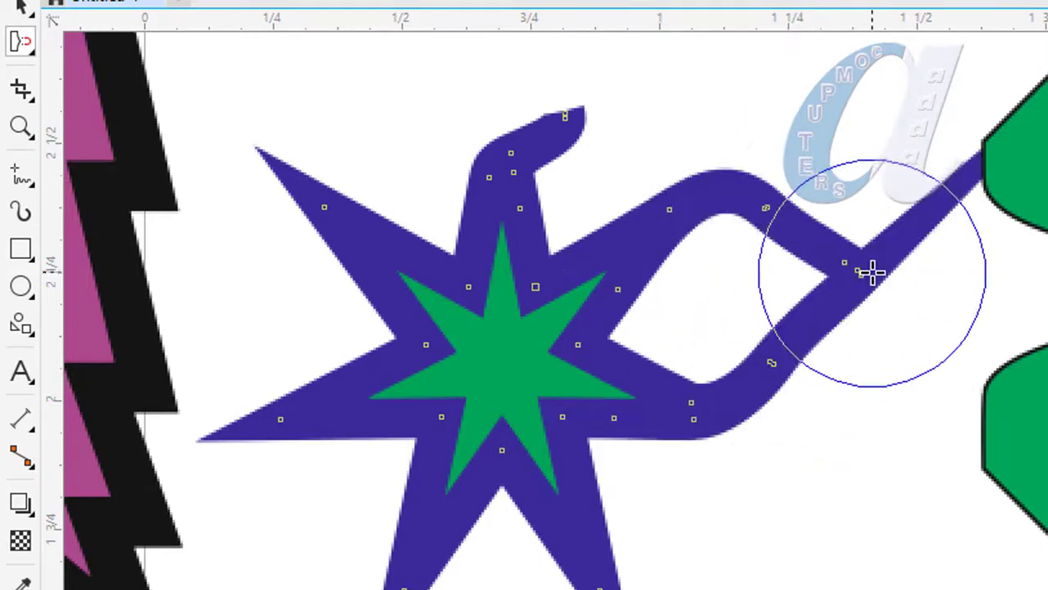
pyautogui.moveTo(282, 410)
pyautogui.mouseDown()
pyautogui.moveTo(244, 343)
pyautogui.moveTo(247, 202)
pyautogui.moveTo(296, 157)
pyautogui.moveTo(246, 232)
pyautogui.moveTo(233, 315)
pyautogui.moveTo(257, 251)
pyautogui.moveTo(249, 246)
pyautogui.moveTo(242, 273)
pyautogui.moveTo(249, 217)
pyautogui.moveTo(325, 206)
pyautogui.moveTo(408, 163)
pyautogui.moveTo(369, 167)
pyautogui.moveTo(254, 117)
pyautogui.moveTo(275, 141)
pyautogui.moveTo(220, 116)
pyautogui.moveTo(244, 127)
pyautogui.mouseUp()
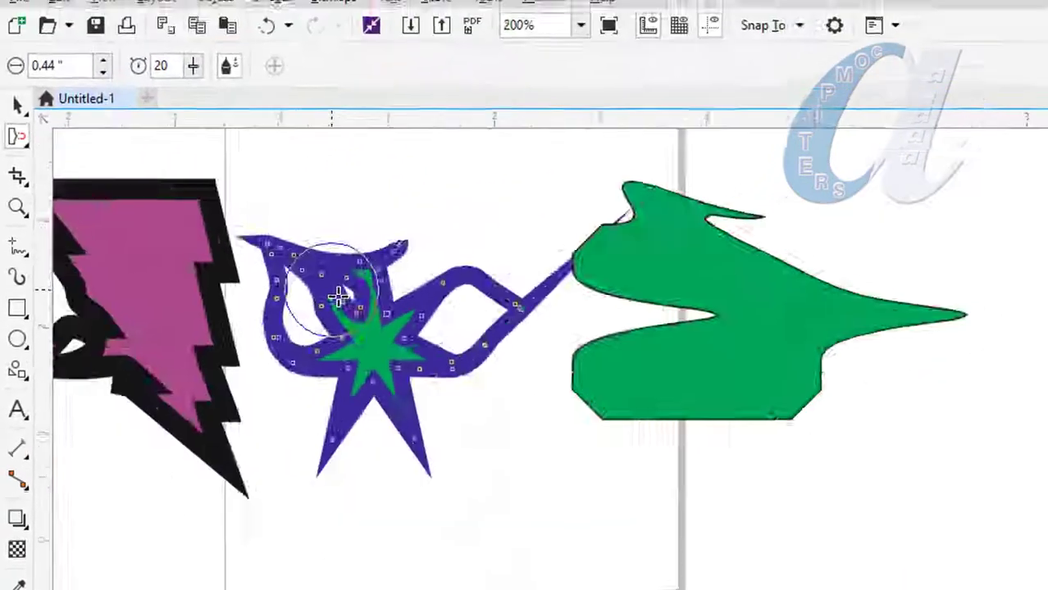
# Step: Activate the Repel tool and push the star's two lower points together and up into a short stub
pyautogui.scroll(-3, 194, 243)
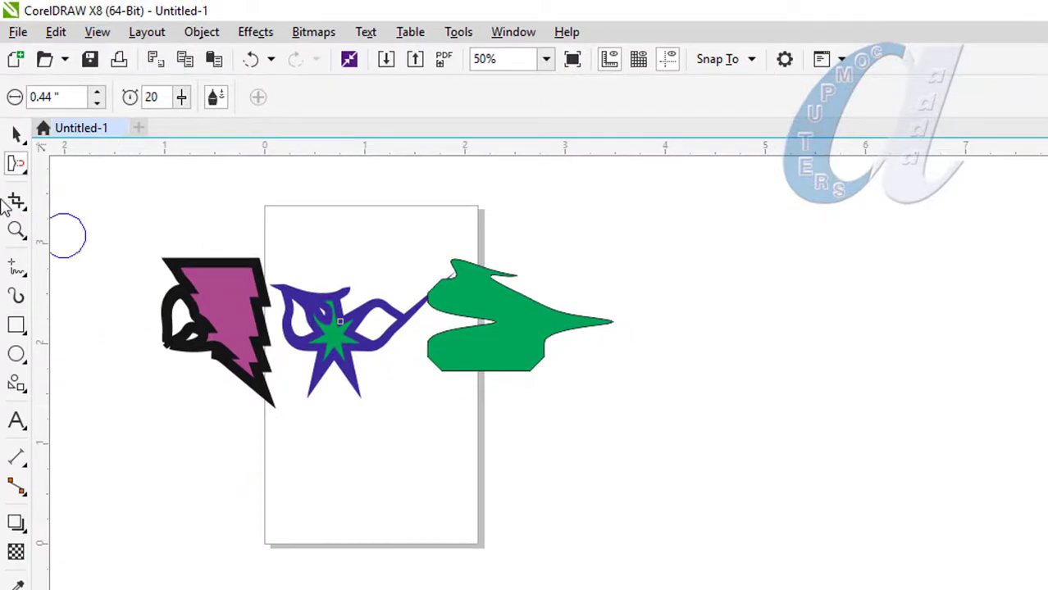
pyautogui.click(23, 169)
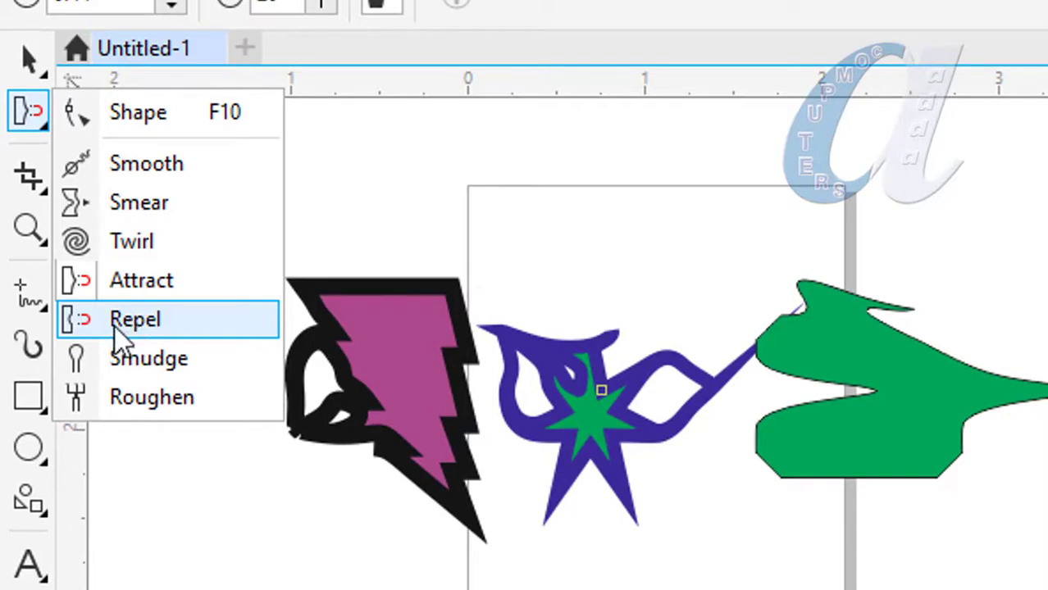
pyautogui.click(127, 319)
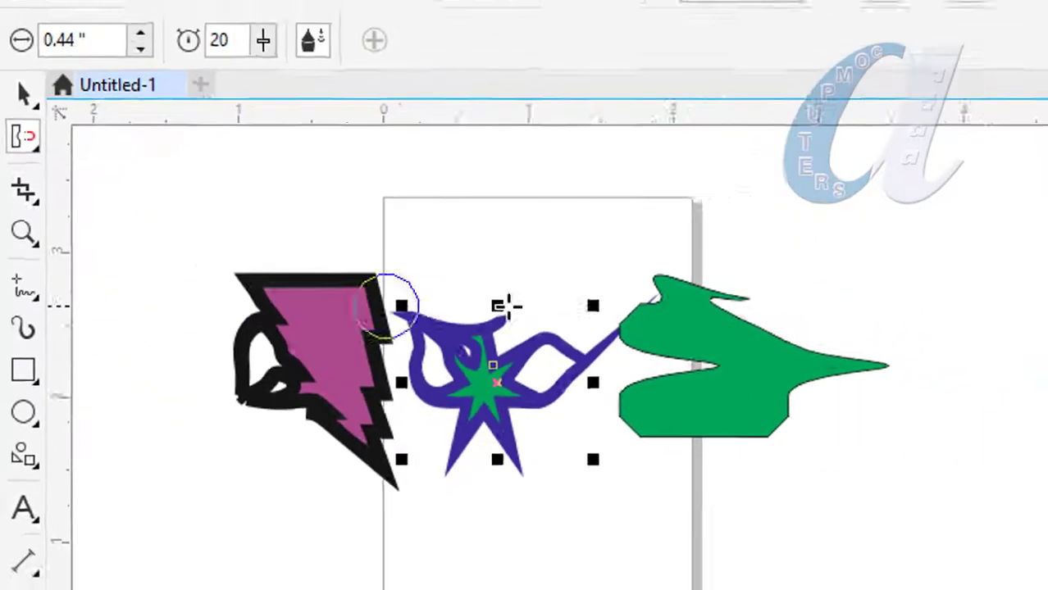
pyautogui.scroll(4, 409, 462)
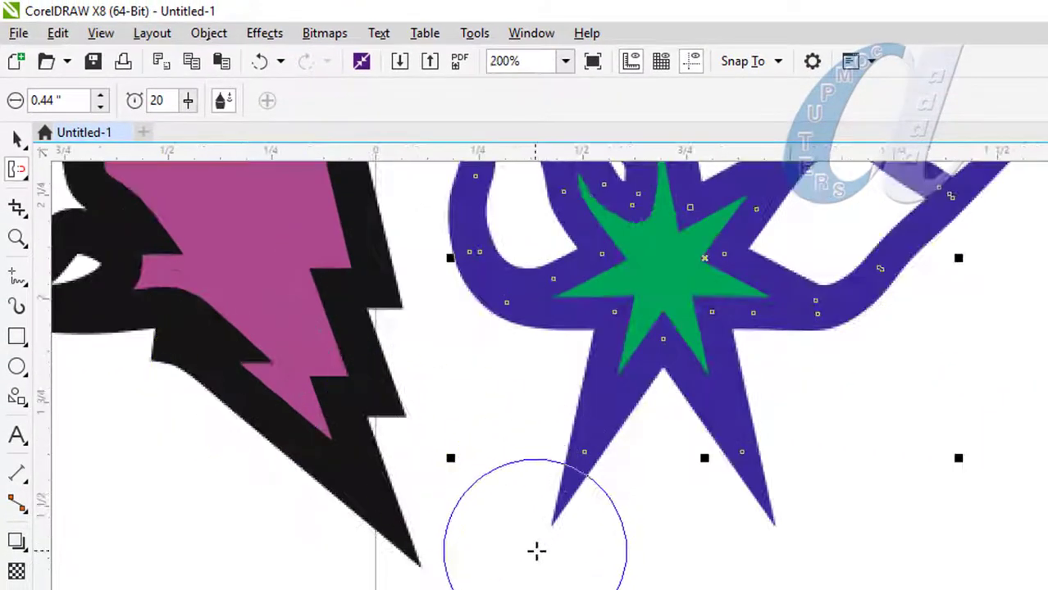
pyautogui.scroll(-2, 510, 522)
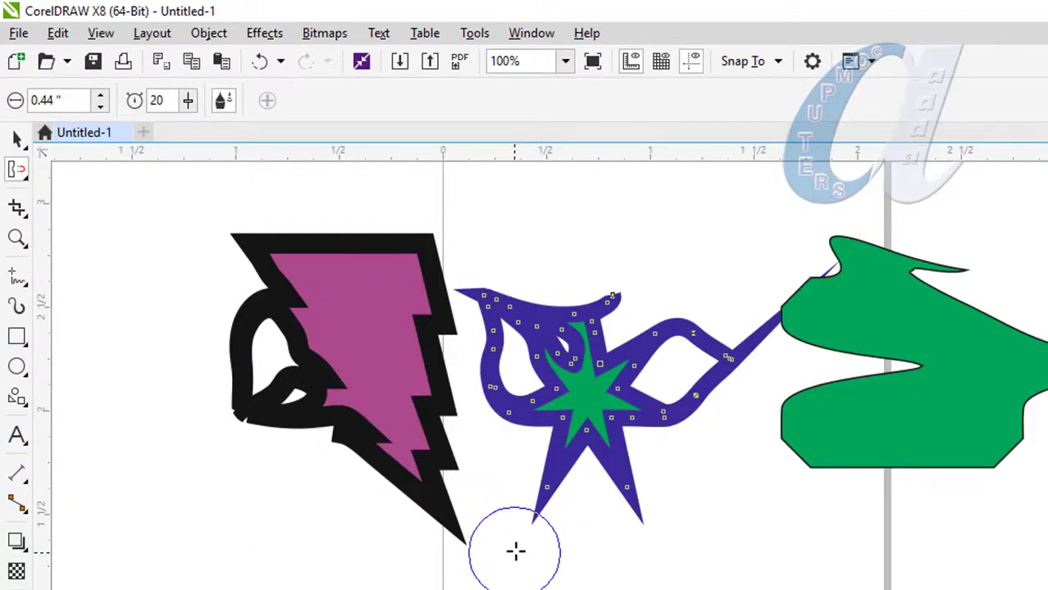
pyautogui.moveTo(554, 465)
pyautogui.mouseDown()
pyautogui.moveTo(562, 430)
pyautogui.moveTo(674, 526)
pyautogui.moveTo(660, 533)
pyautogui.moveTo(643, 501)
pyautogui.moveTo(625, 436)
pyautogui.moveTo(620, 557)
pyautogui.moveTo(594, 456)
pyautogui.mouseUp()
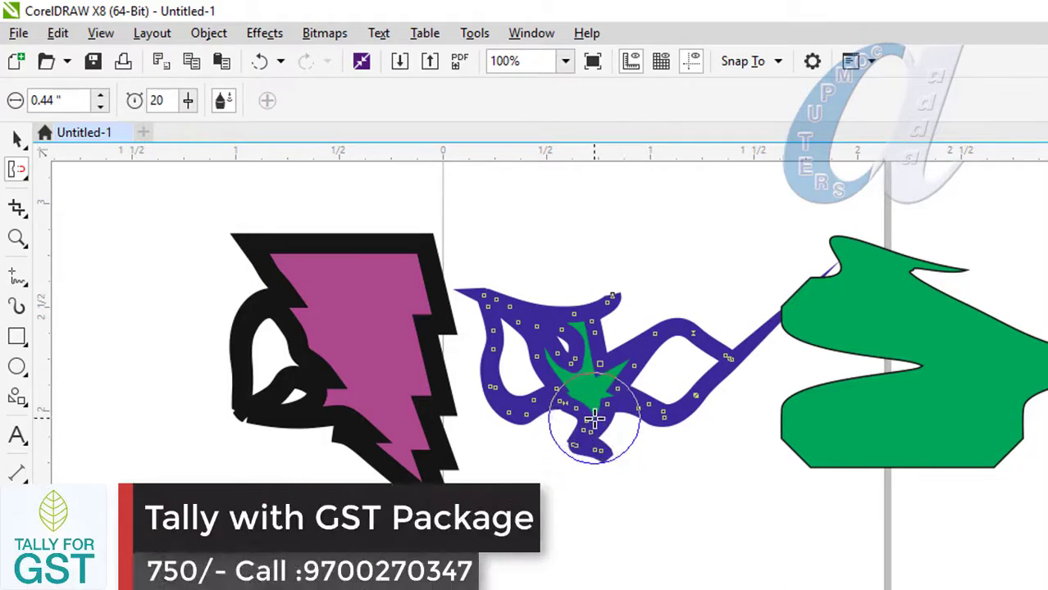
# Step: Repel the star's lower stub into a curled hook, and push its top edge into a long spike toward the upper left
pyautogui.moveTo(595, 416); pyautogui.dragTo(595, 499)
pyautogui.moveTo(590, 405); pyautogui.dragTo(684, 486)
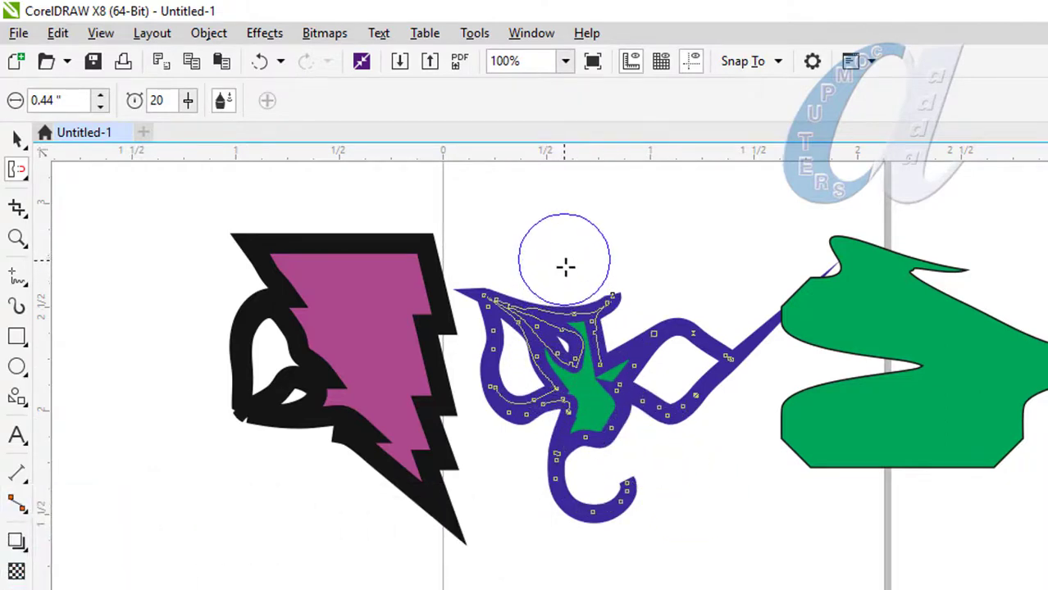
pyautogui.moveTo(564, 264); pyautogui.dragTo(574, 317)
pyautogui.moveTo(564, 267)
pyautogui.mouseDown()
pyautogui.moveTo(543, 312)
pyautogui.moveTo(516, 317)
pyautogui.moveTo(484, 264)
pyautogui.mouseUp()
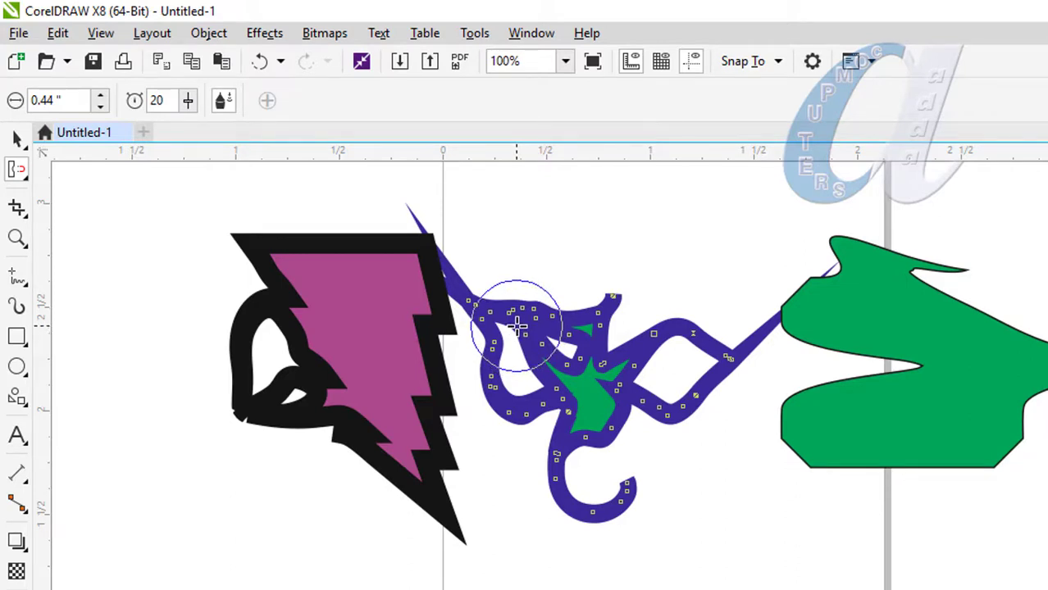
# Step: Select the green distorted rectangle and repel its lower edge downward into two rounded lobes side by side
pyautogui.moveTo(516, 326); pyautogui.dragTo(533, 322)
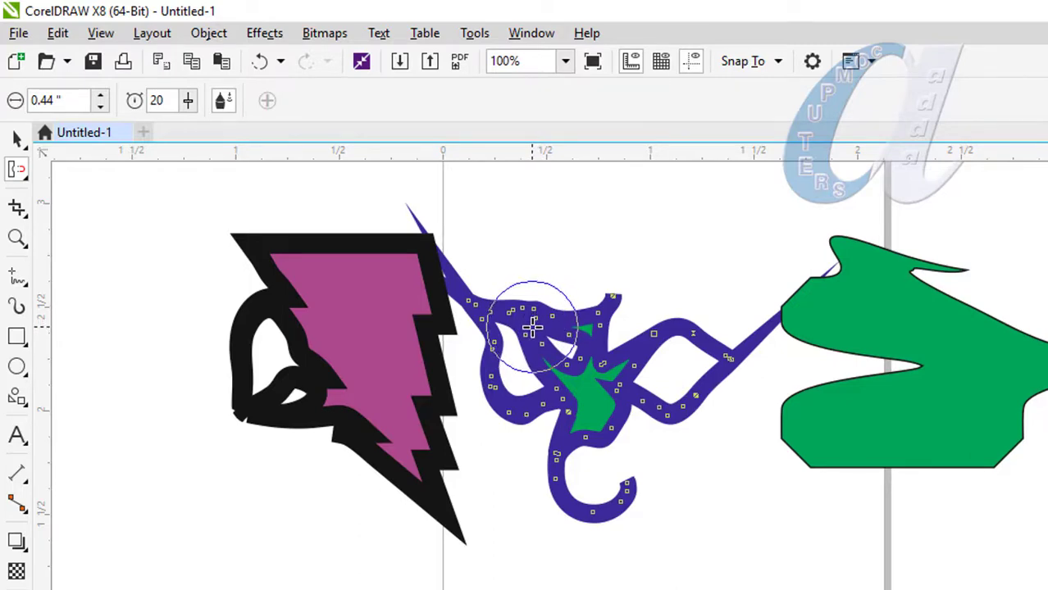
pyautogui.click(939, 416)
pyautogui.moveTo(894, 423); pyautogui.dragTo(867, 489)
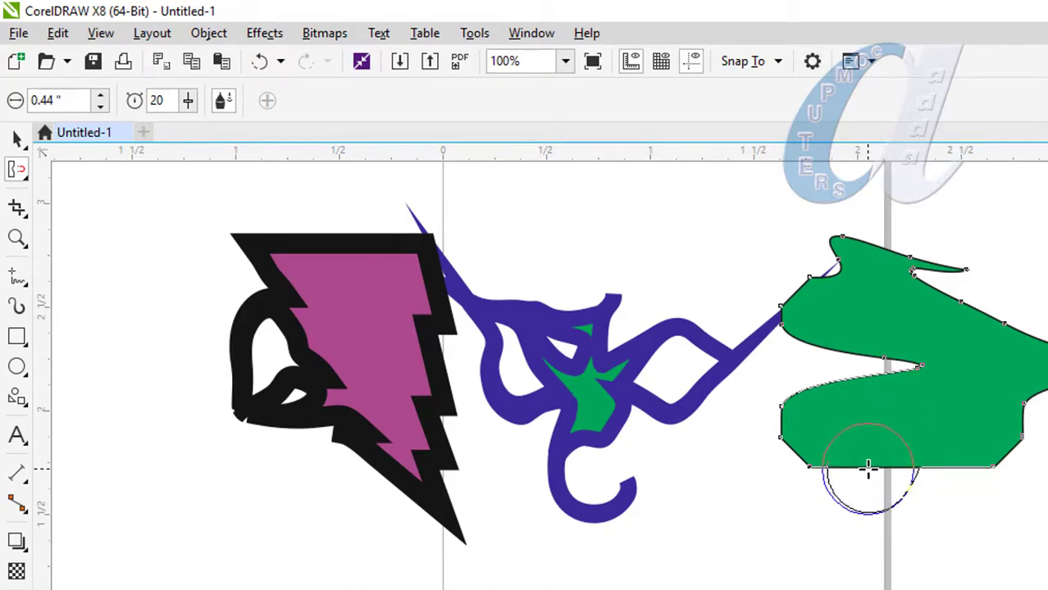
pyautogui.moveTo(860, 472)
pyautogui.mouseDown()
pyautogui.moveTo(823, 491)
pyautogui.moveTo(823, 507)
pyautogui.moveTo(847, 527)
pyautogui.moveTo(859, 509)
pyautogui.moveTo(847, 491)
pyautogui.mouseUp()
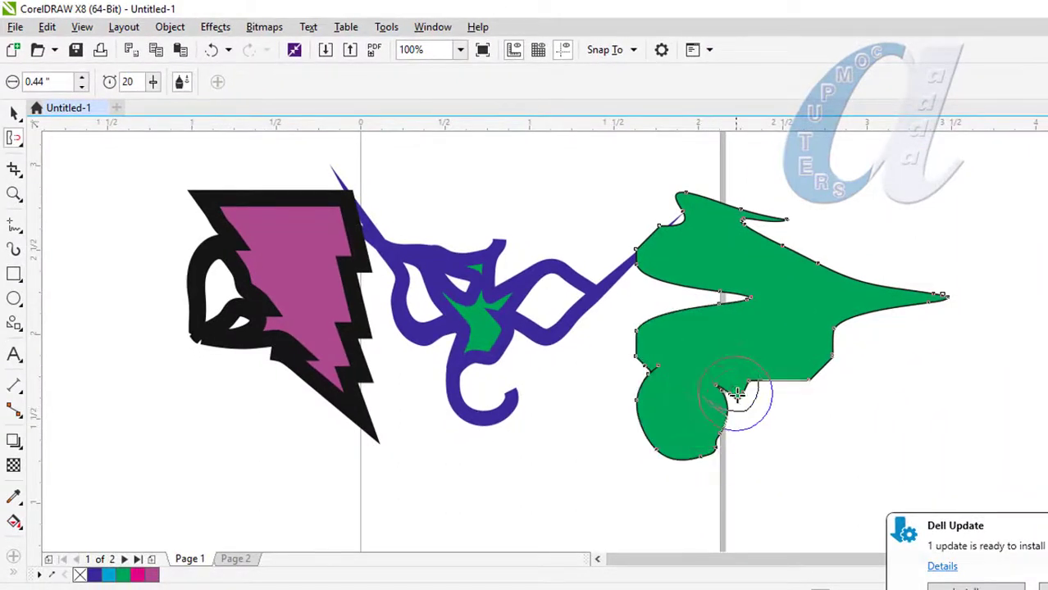
pyautogui.moveTo(754, 424)
pyautogui.mouseDown()
pyautogui.moveTo(769, 458)
pyautogui.moveTo(780, 441)
pyautogui.mouseUp()
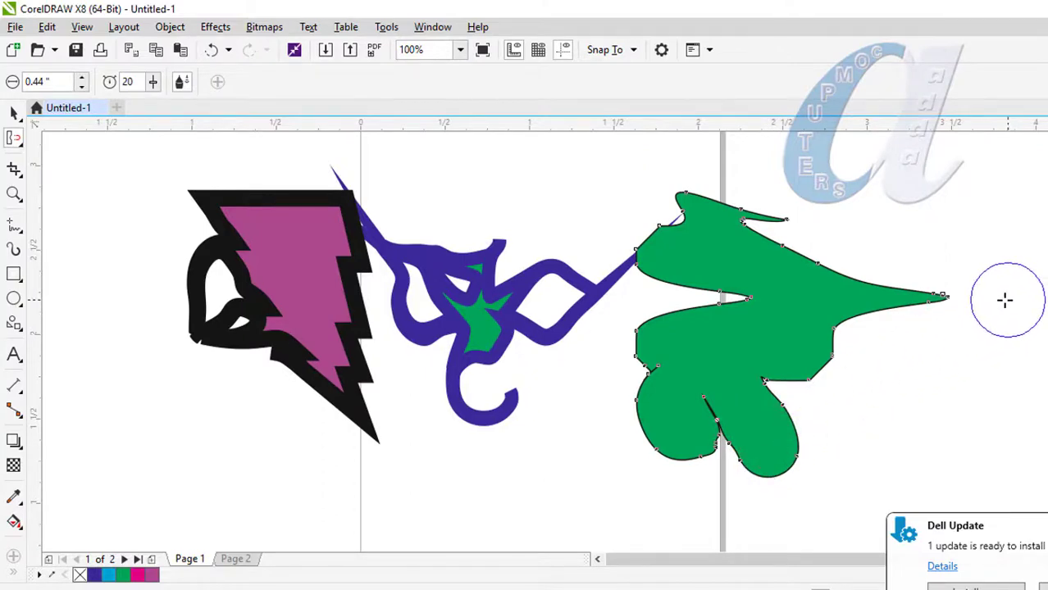
# Step: Repel the green shape's right spike inward into a rounded hollow, splitting its tip into thin curling strands above and below
pyautogui.moveTo(971, 302); pyautogui.dragTo(951, 302)
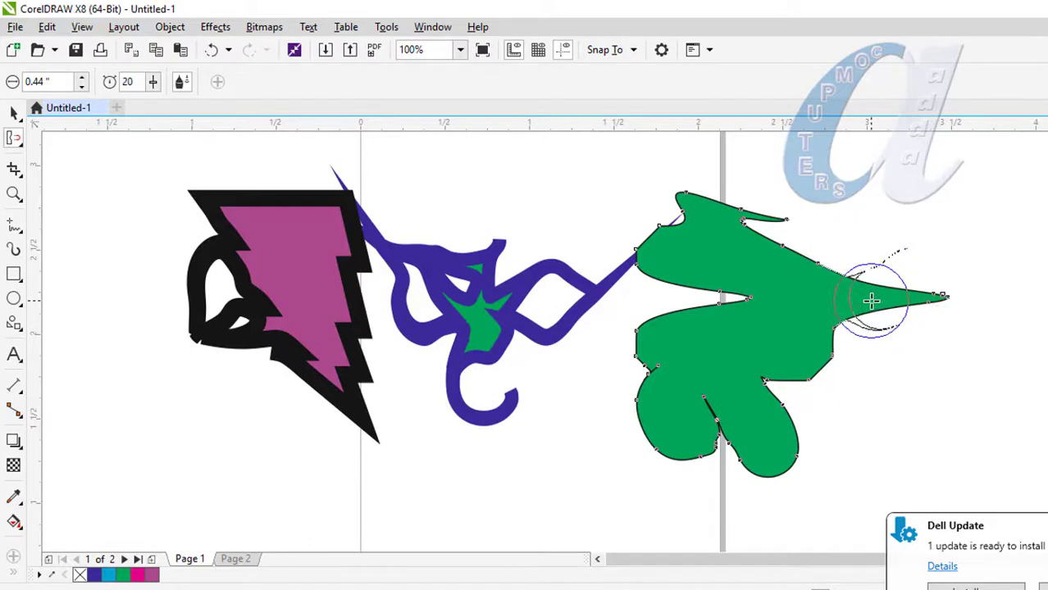
pyautogui.moveTo(847, 305); pyautogui.dragTo(864, 304)
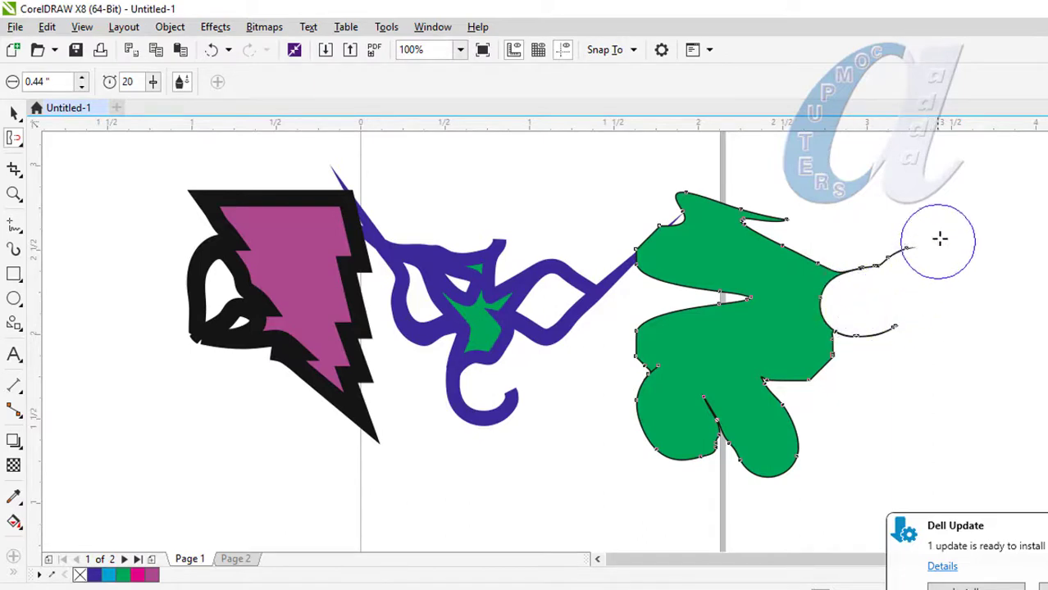
pyautogui.moveTo(907, 259)
pyautogui.mouseDown()
pyautogui.moveTo(883, 241)
pyautogui.moveTo(894, 230)
pyautogui.mouseUp()
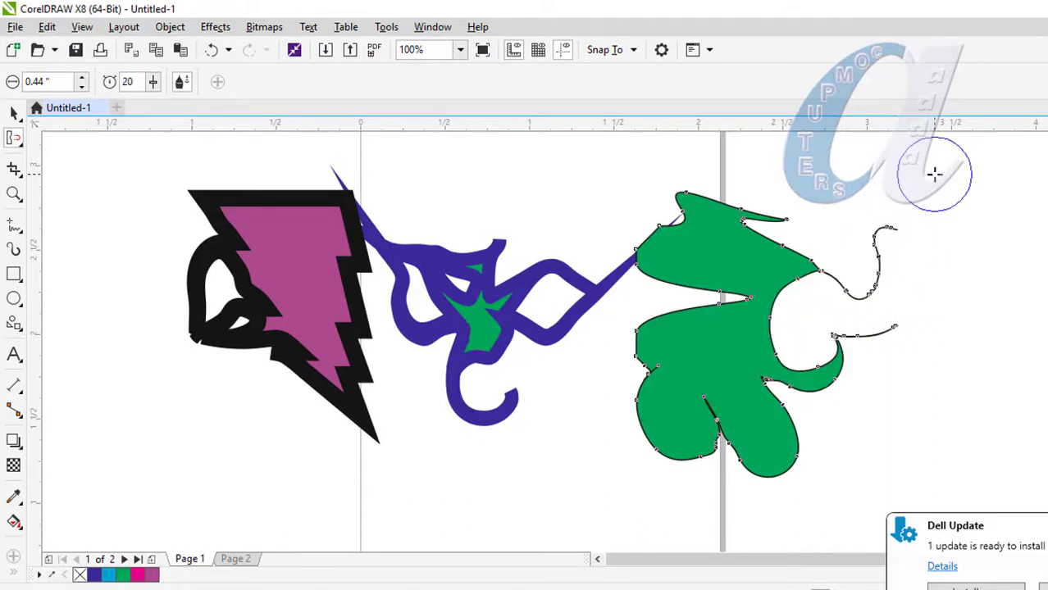